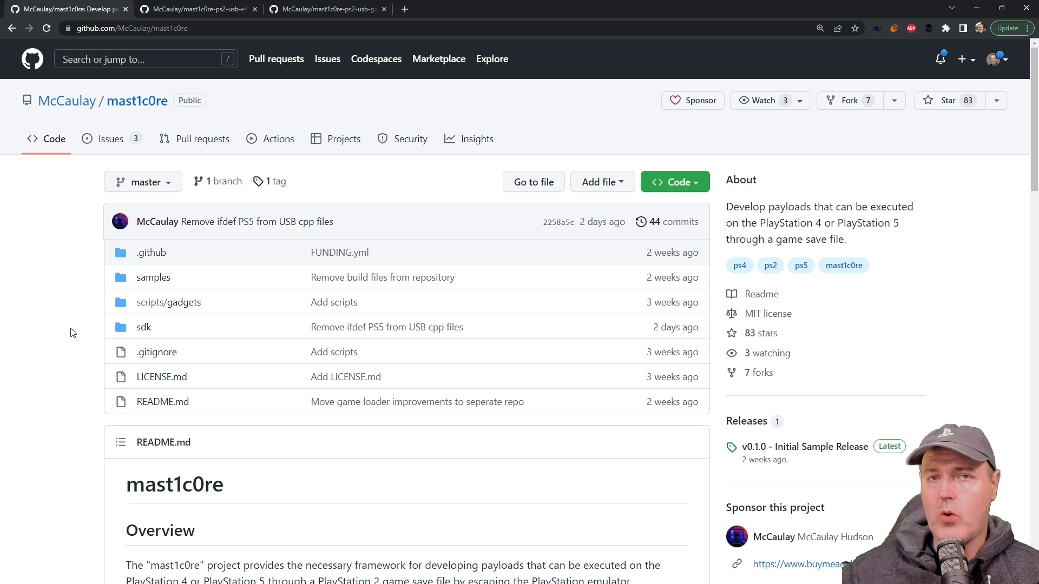
- Open the mast1c0re repository's commit history via the '44 commits' link
{"action": "left_click", "coordinate": [679, 222]}
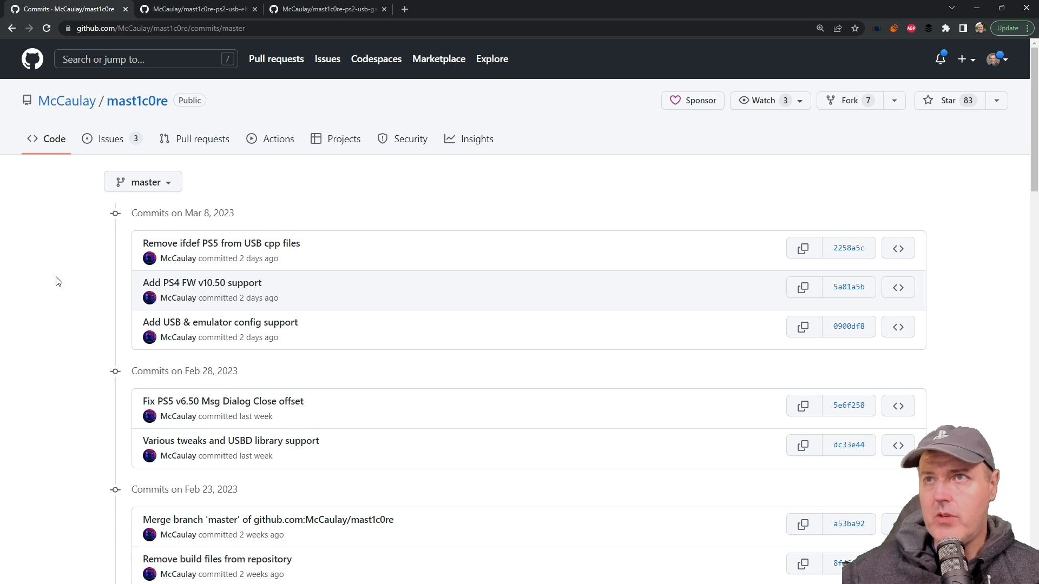
- Switch to the PS2 USB ELF loader repo and mark the ELFs folder name in its USB instructions
{"action": "left_click", "coordinate": [195, 10]}
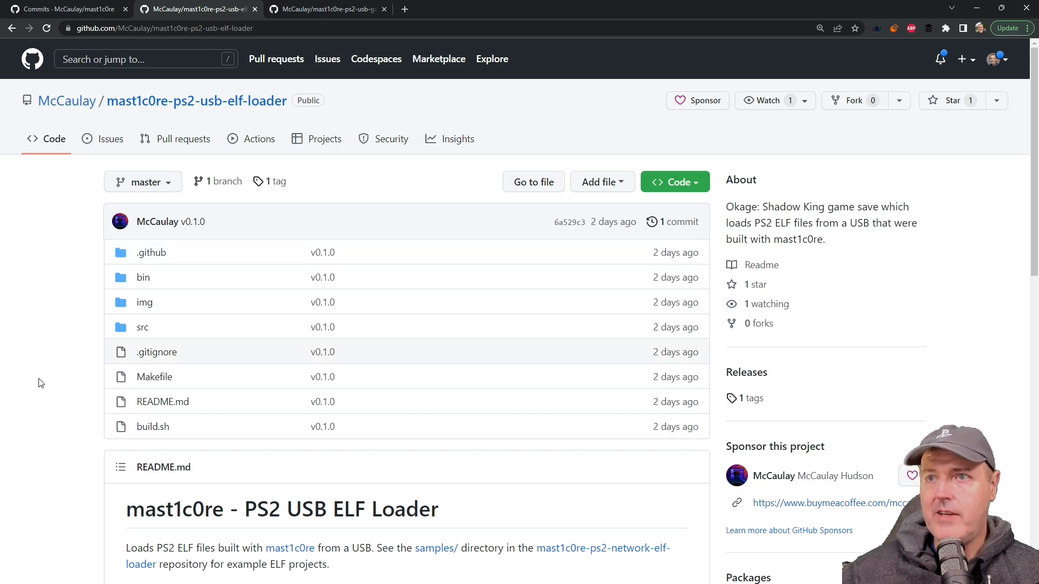
{"action": "scroll", "coordinate": [37, 384], "scroll_direction": "down", "scroll_amount": 6}
{"action": "scroll", "coordinate": [36, 384], "scroll_direction": "down", "scroll_amount": 4}
{"action": "scroll", "coordinate": [36, 384], "scroll_direction": "down", "scroll_amount": 2}
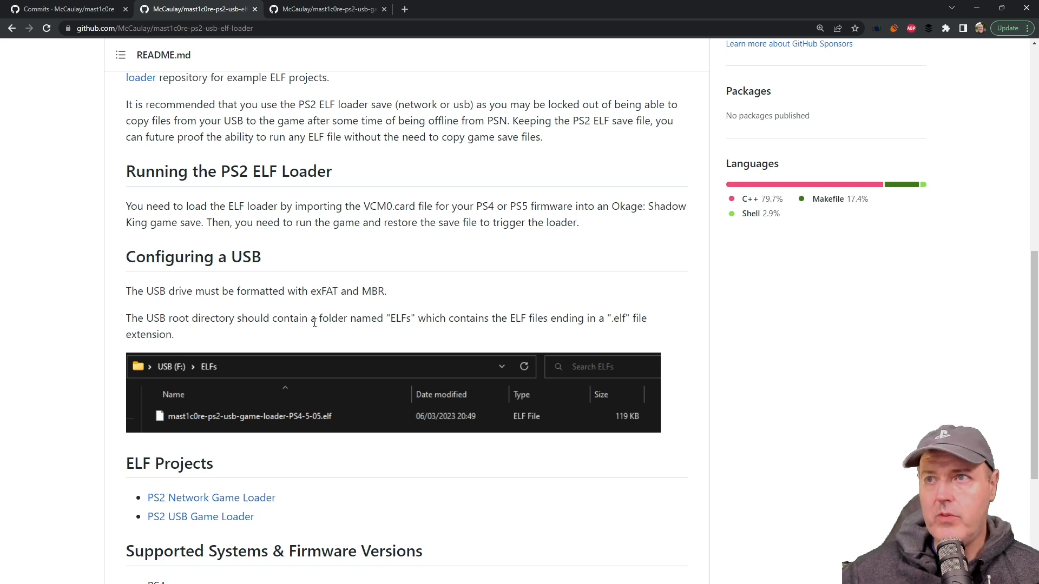
{"action": "double_click", "coordinate": [398, 318]}
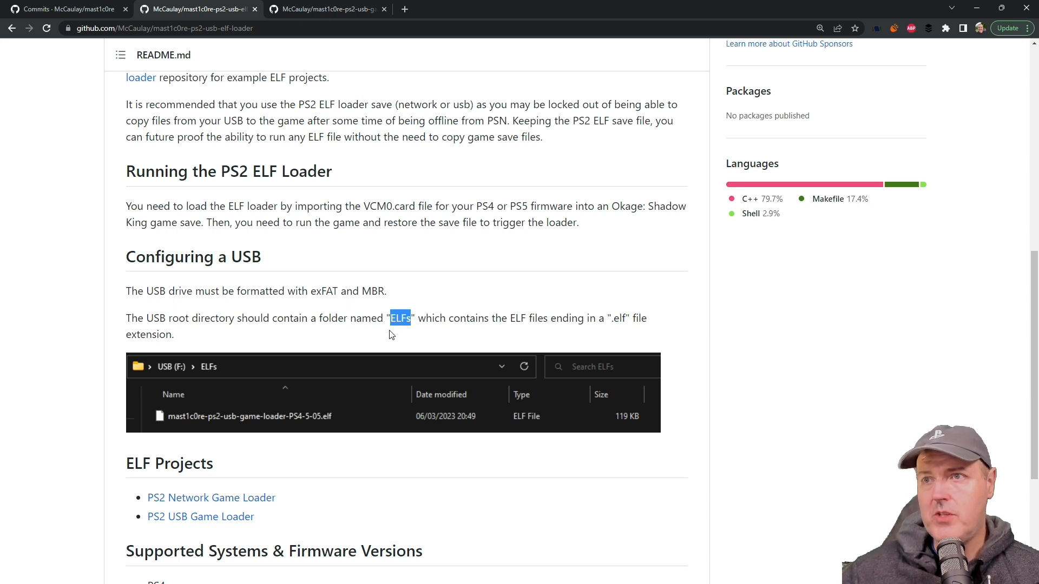
{"action": "scroll", "coordinate": [352, 378], "scroll_direction": "up", "scroll_amount": 10}
- Switch to the PS2 USB game loader repo tab to review its Games folder layout
{"action": "left_click", "coordinate": [324, 9]}
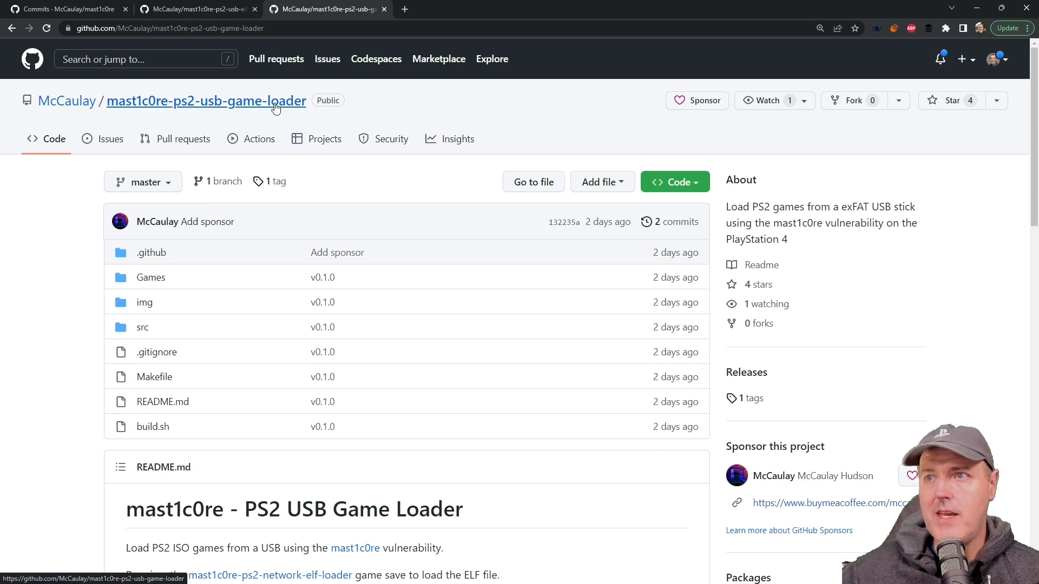
{"action": "scroll", "coordinate": [349, 405], "scroll_direction": "down", "scroll_amount": 3}
{"action": "scroll", "coordinate": [454, 441], "scroll_direction": "down", "scroll_amount": 2}
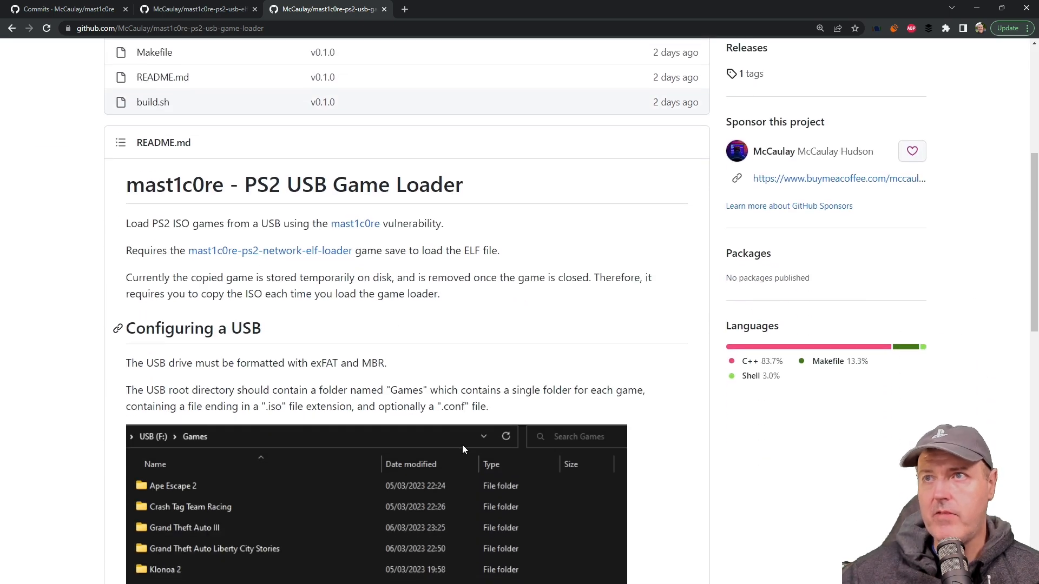
{"action": "scroll", "coordinate": [454, 443], "scroll_direction": "down", "scroll_amount": 2}
{"action": "scroll", "coordinate": [455, 442], "scroll_direction": "down", "scroll_amount": 1}
{"action": "scroll", "coordinate": [454, 442], "scroll_direction": "down", "scroll_amount": 2}
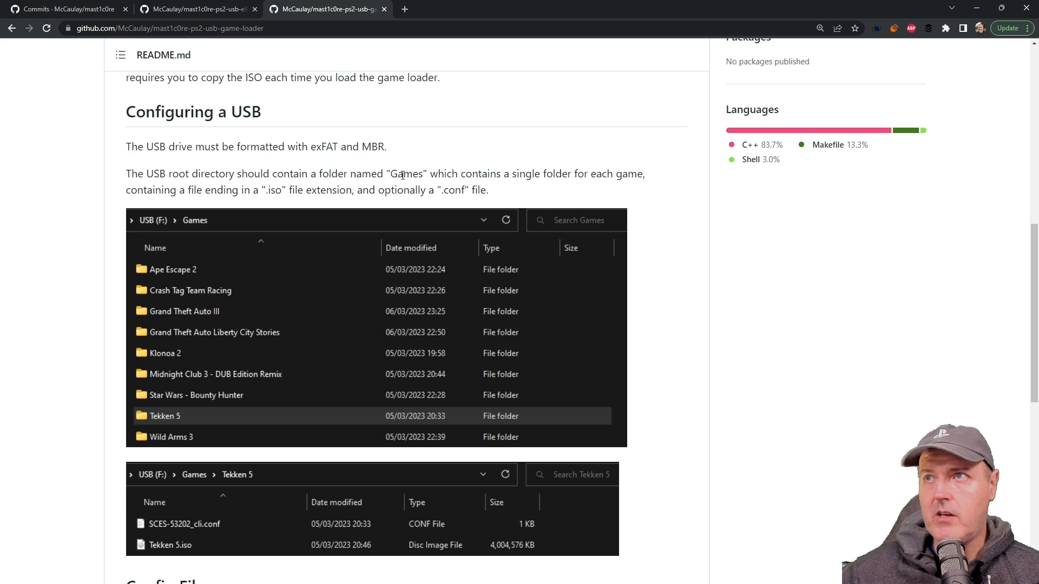
{"action": "scroll", "coordinate": [390, 317], "scroll_direction": "down", "scroll_amount": 1}
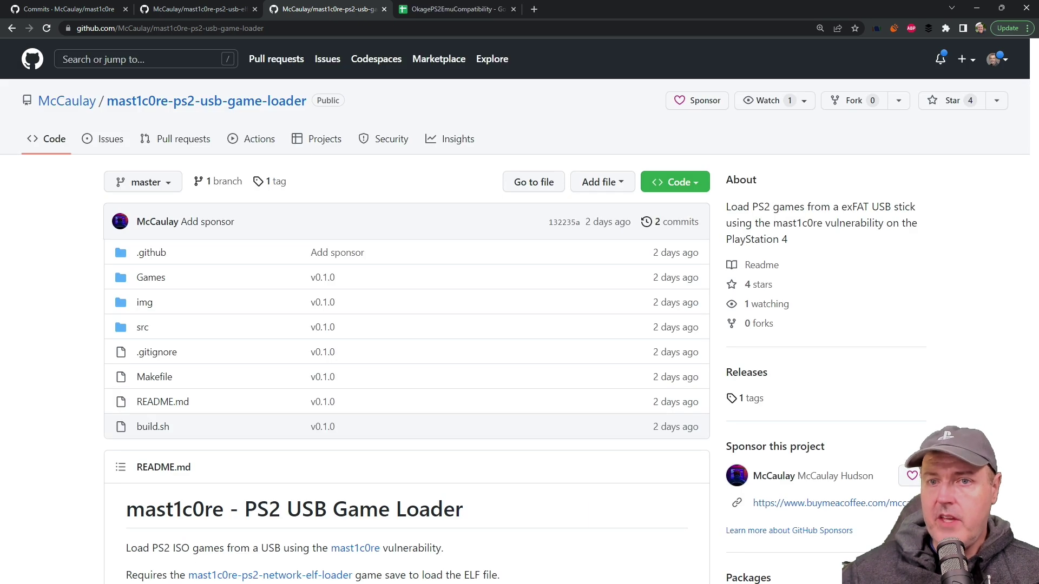
{"action": "left_click", "coordinate": [459, 8]}
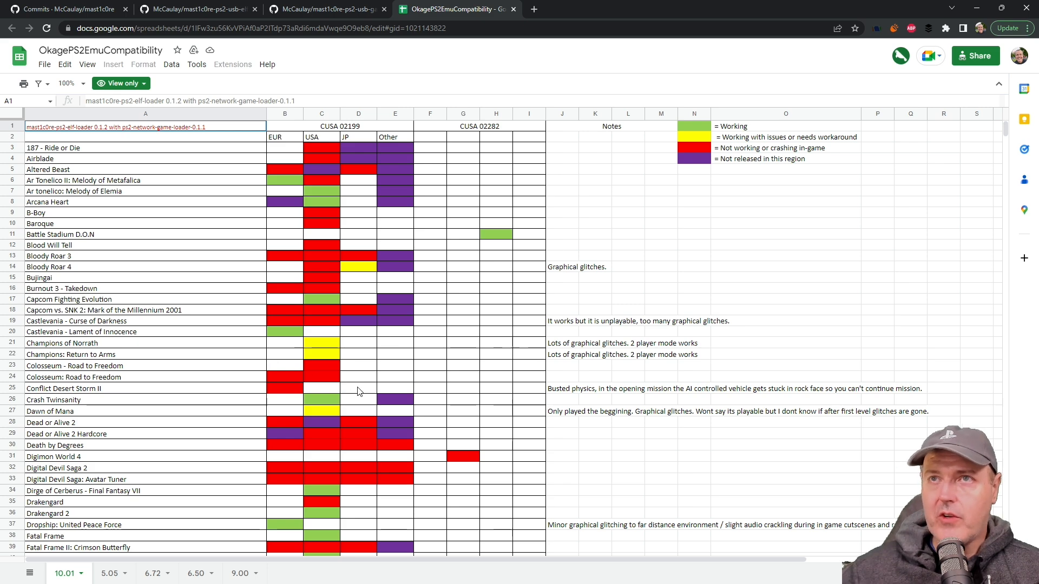
{"action": "scroll", "coordinate": [352, 396], "scroll_direction": "down", "scroll_amount": 8}
{"action": "scroll", "coordinate": [345, 395], "scroll_direction": "down", "scroll_amount": 8}
{"action": "scroll", "coordinate": [341, 395], "scroll_direction": "down", "scroll_amount": 4}
{"action": "scroll", "coordinate": [326, 402], "scroll_direction": "down", "scroll_amount": 6}
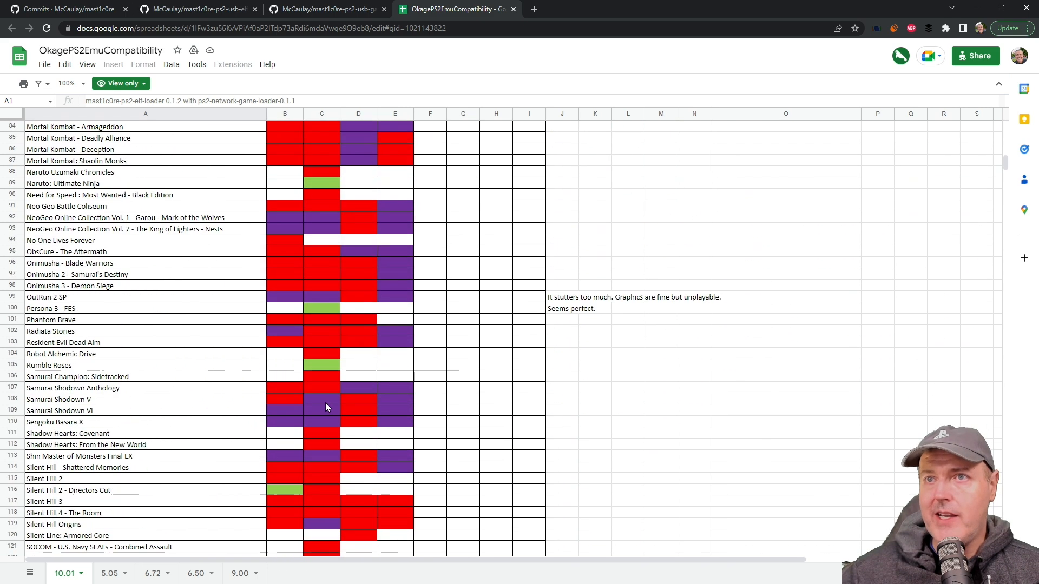
{"action": "scroll", "coordinate": [325, 401], "scroll_direction": "down", "scroll_amount": 6}
{"action": "scroll", "coordinate": [325, 400], "scroll_direction": "up", "scroll_amount": 20}
{"action": "left_click", "coordinate": [700, 126]}
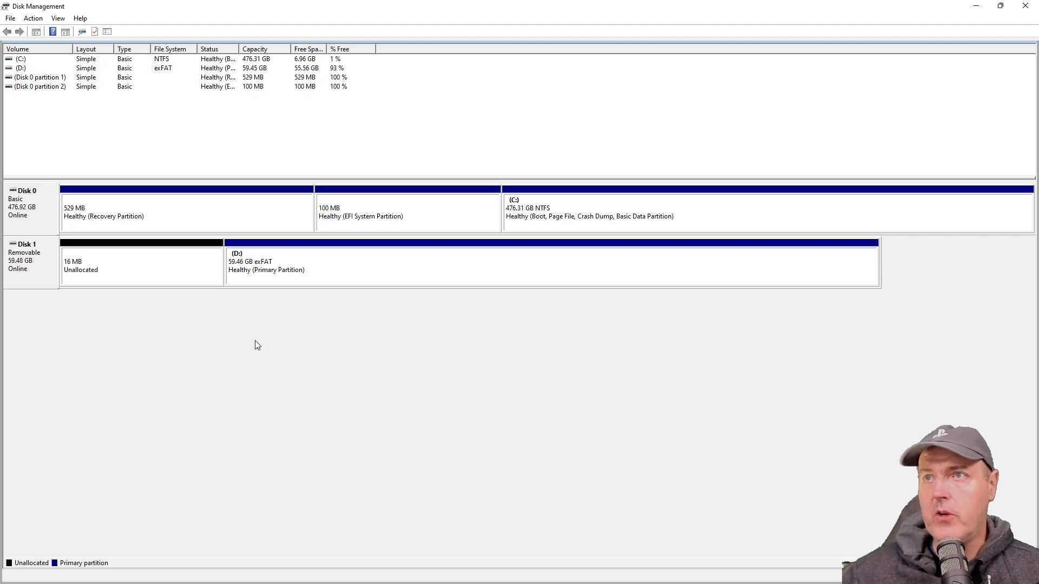
- Show the removable Disk 1 properties' Volumes details, confirming an MBR partition style
{"action": "left_click", "coordinate": [274, 271]}
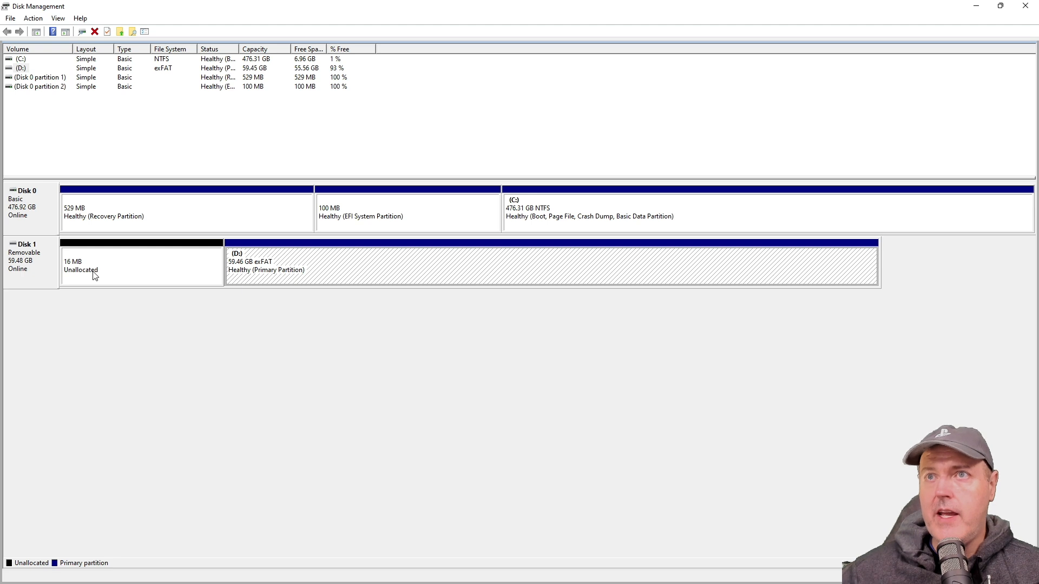
{"action": "left_click", "coordinate": [23, 261]}
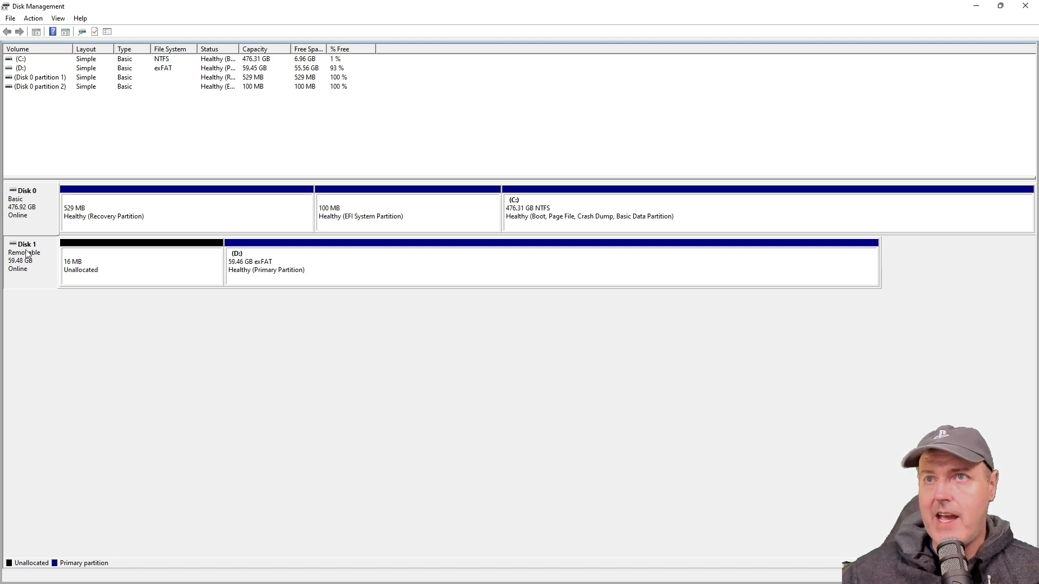
{"action": "right_click", "coordinate": [38, 269]}
{"action": "left_click", "coordinate": [69, 312]}
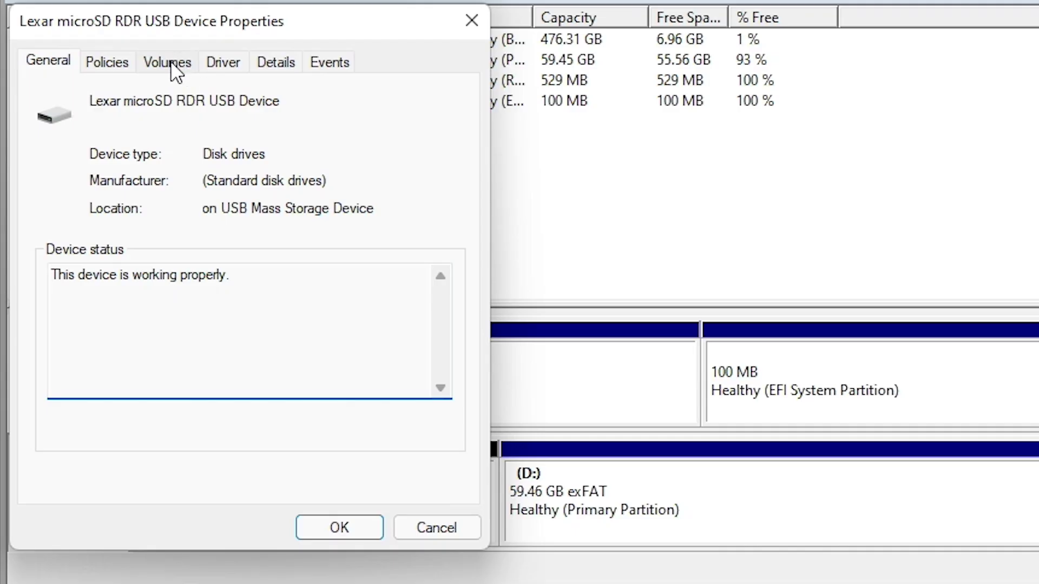
{"action": "left_click", "coordinate": [167, 63]}
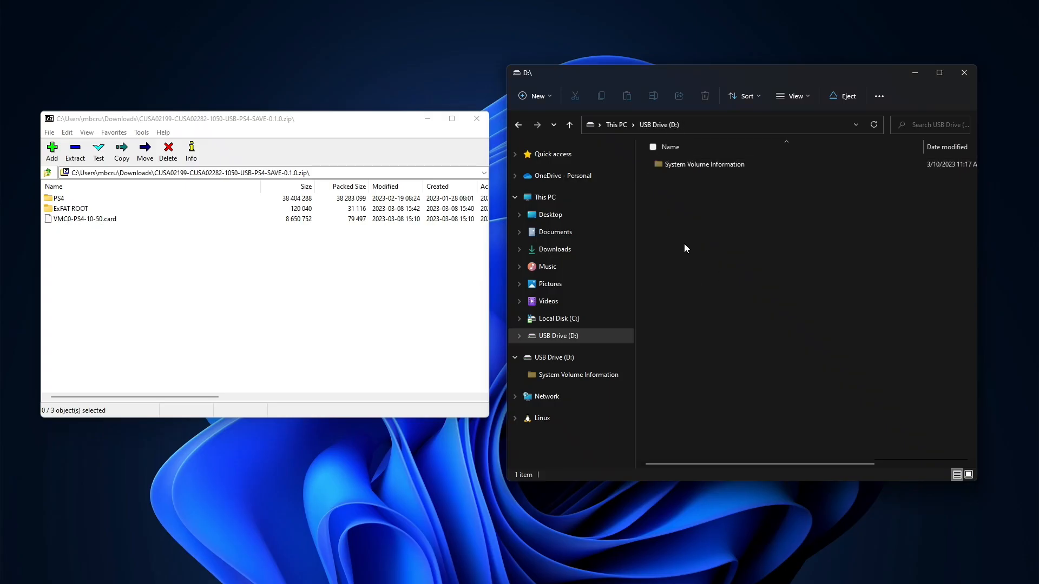
- Copy the PS4 folder from the zip onto the D: USB drive
{"action": "left_click", "coordinate": [59, 199]}
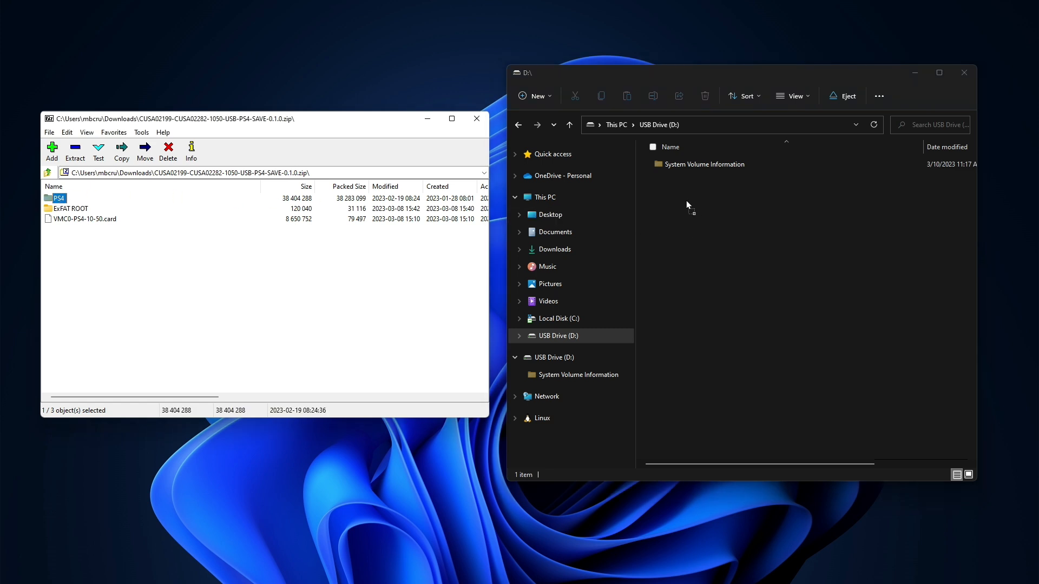
{"action": "left_click_drag", "start_coordinate": [59, 199], "coordinate": [685, 200]}
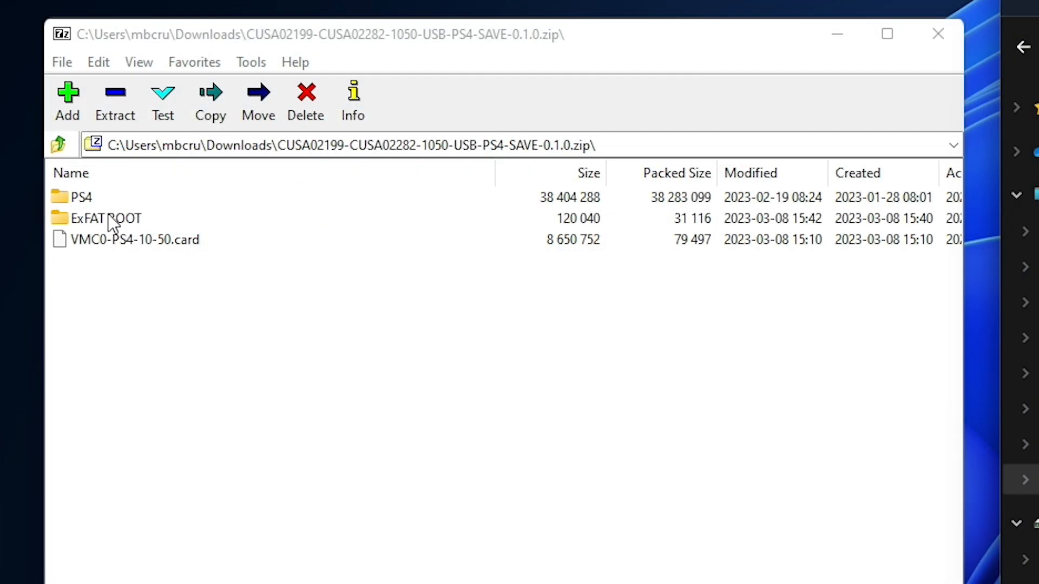
- Copy the Games and ELFs folders from ExFAT ROOT onto the USB drive root
{"action": "left_click", "coordinate": [112, 220]}
{"action": "double_click", "coordinate": [122, 218]}
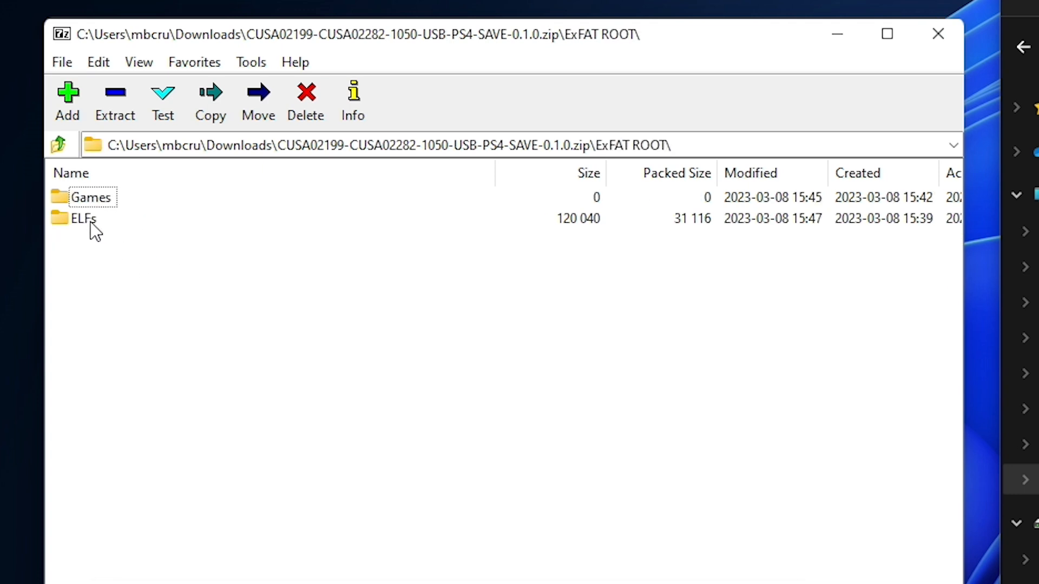
{"action": "mouse_move", "coordinate": [155, 286]}
{"action": "left_mouse_down"}
{"action": "mouse_move", "coordinate": [94, 222]}
{"action": "mouse_move", "coordinate": [86, 197]}
{"action": "left_mouse_up"}
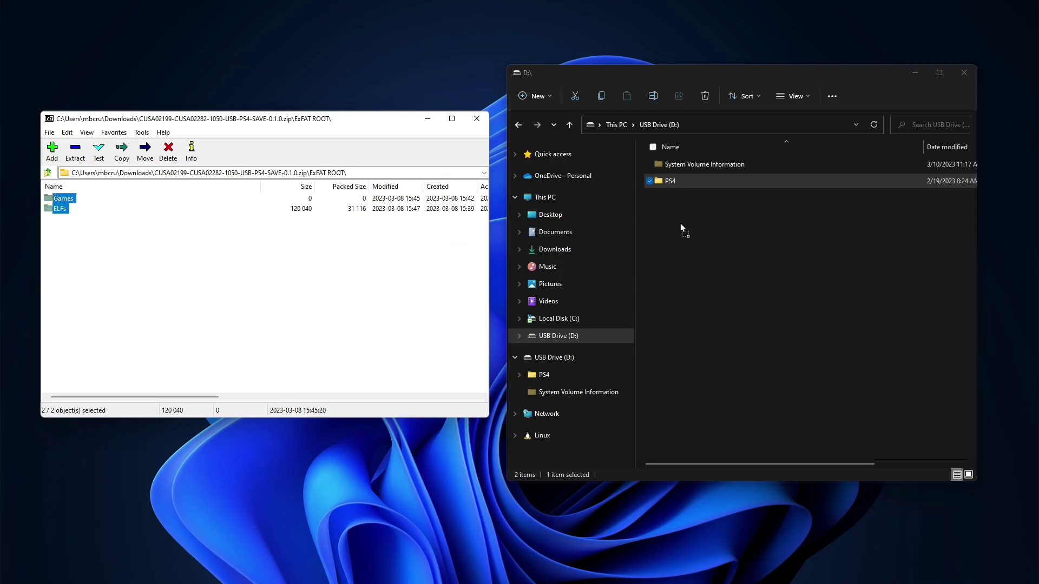
{"action": "left_click_drag", "start_coordinate": [377, 243], "coordinate": [680, 223]}
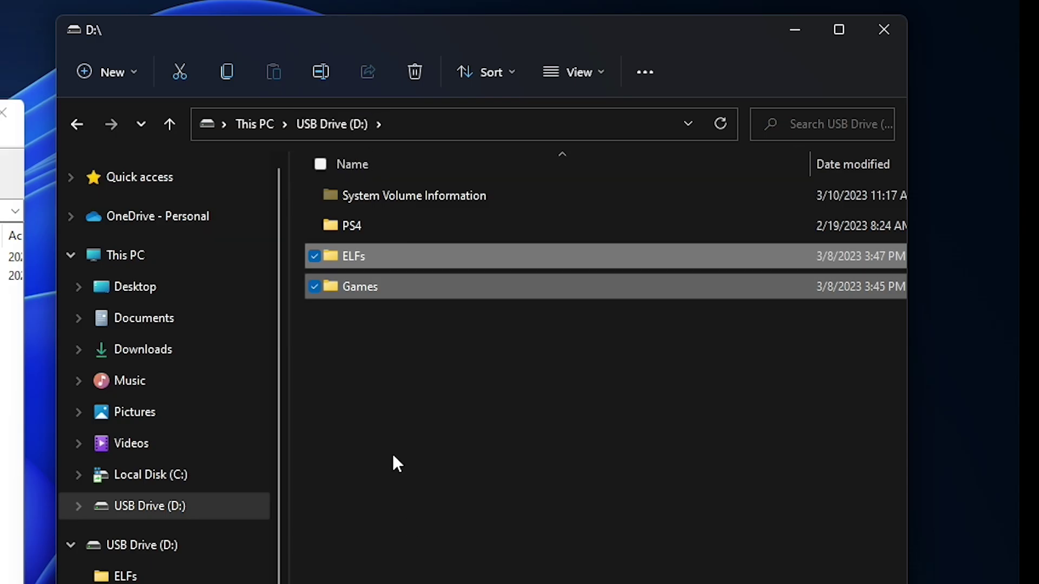
- Remove the Game Name placeholder folder from the USB drive's Games folder
{"action": "left_click", "coordinate": [392, 451]}
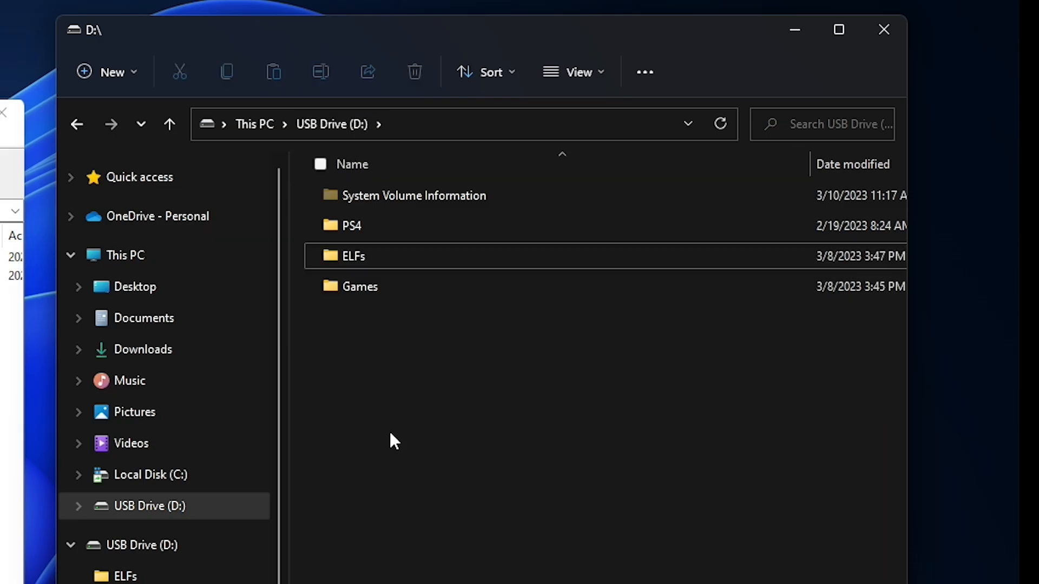
{"action": "double_click", "coordinate": [375, 287]}
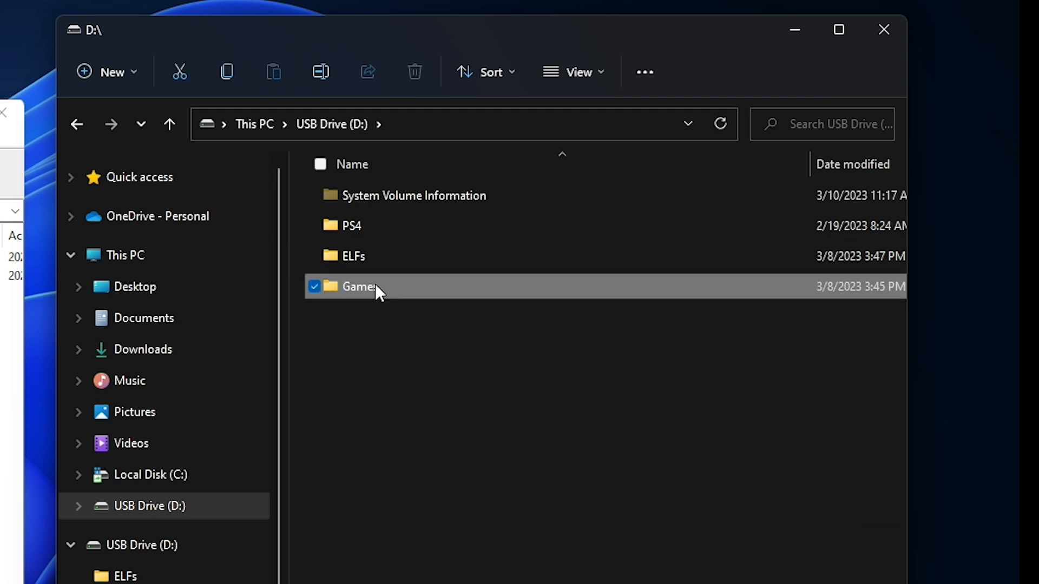
{"action": "mouse_move", "coordinate": [390, 195]}
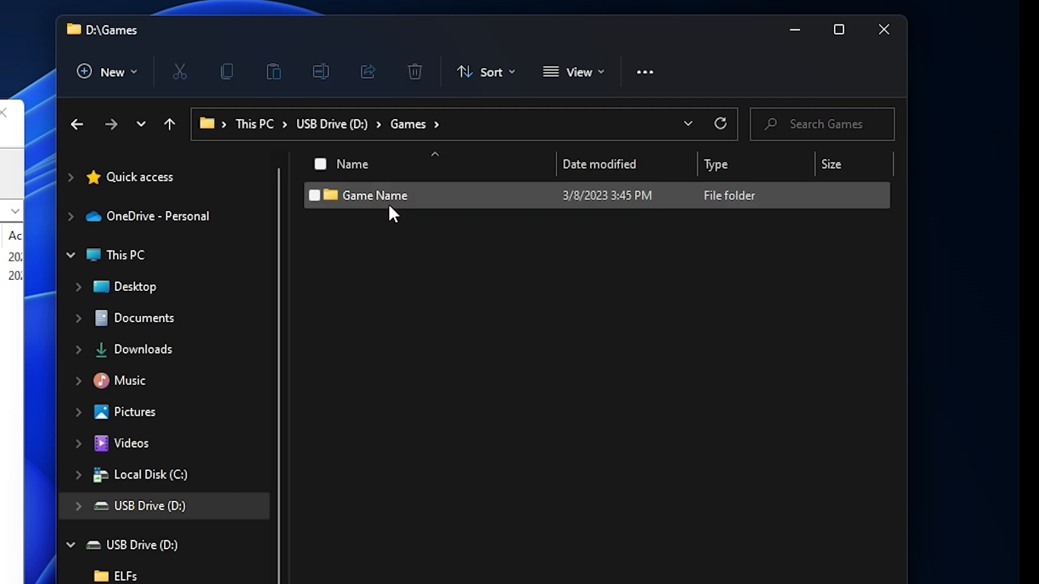
{"action": "left_click", "coordinate": [380, 196]}
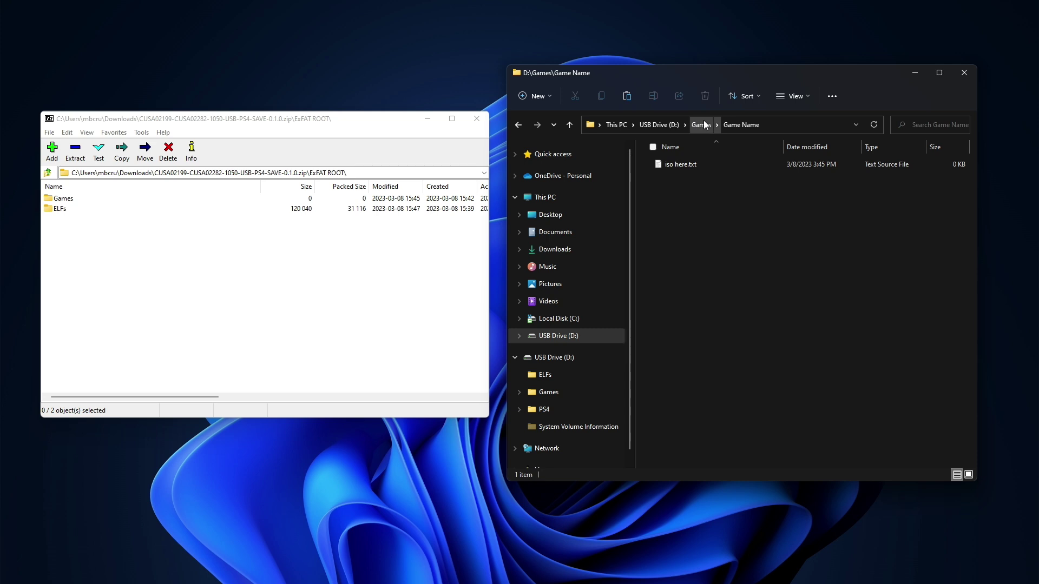
{"action": "left_click", "coordinate": [701, 125]}
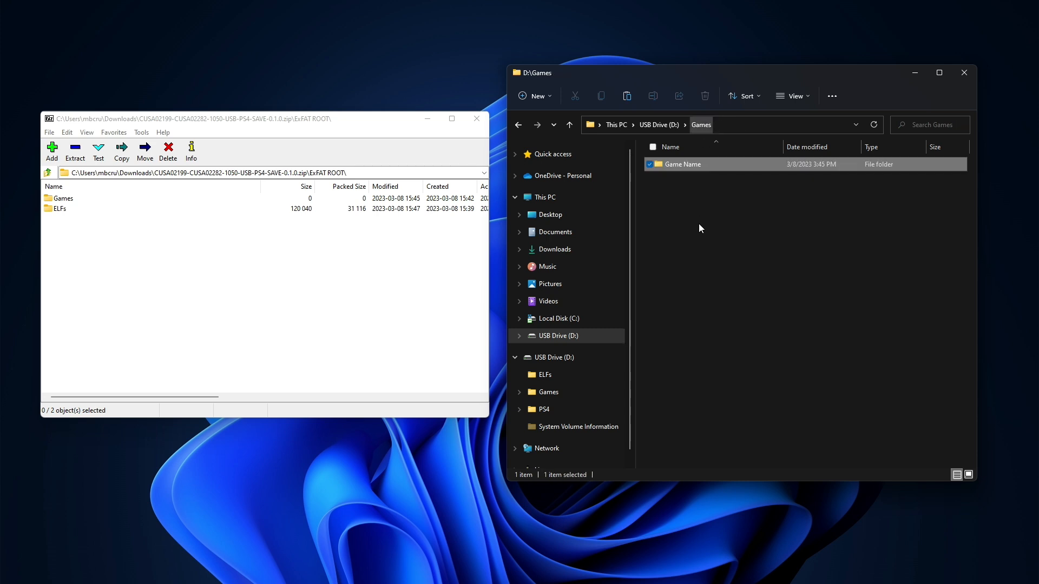
{"action": "left_click", "coordinate": [705, 95]}
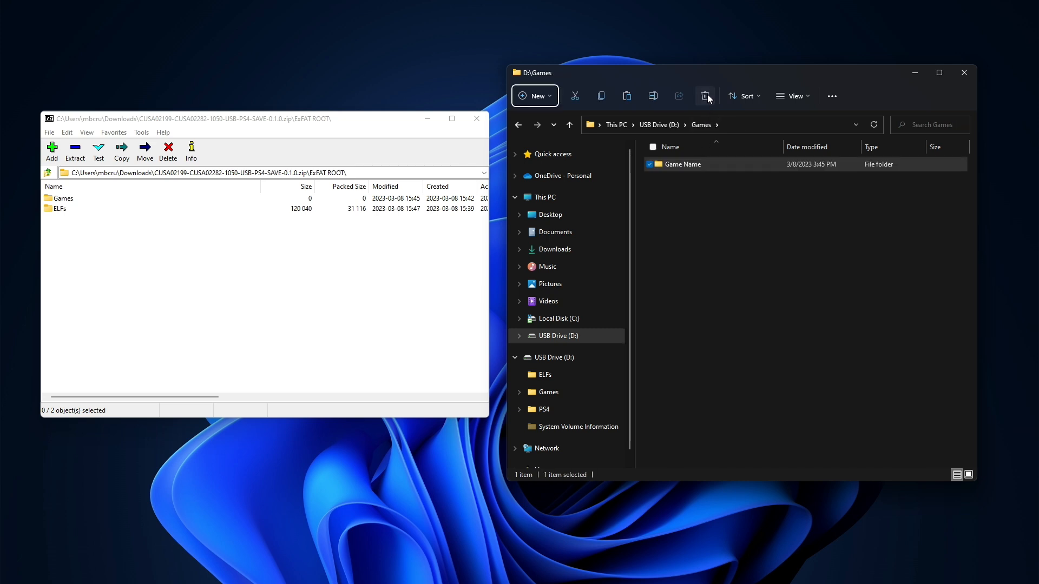
{"action": "left_click", "coordinate": [562, 341]}
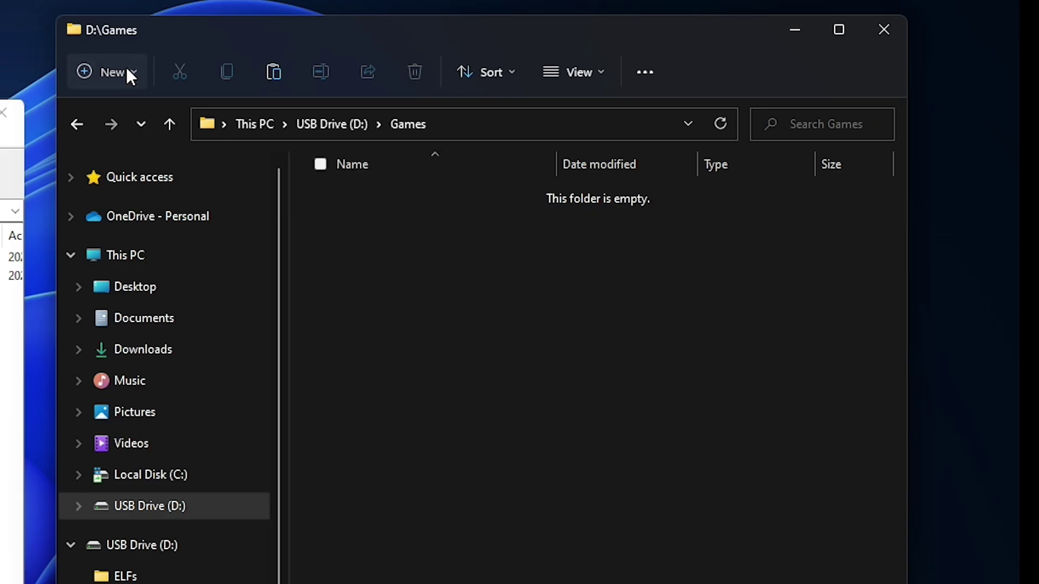
- Create a genesis folder in Games and paste Pgen.iso into it
{"action": "left_click", "coordinate": [126, 70]}
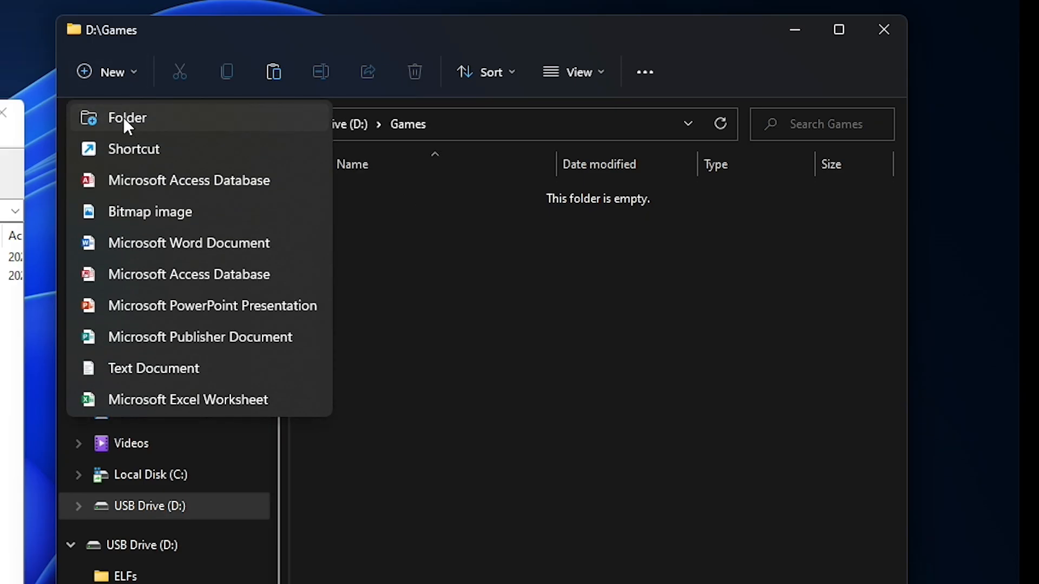
{"action": "left_click", "coordinate": [124, 118]}
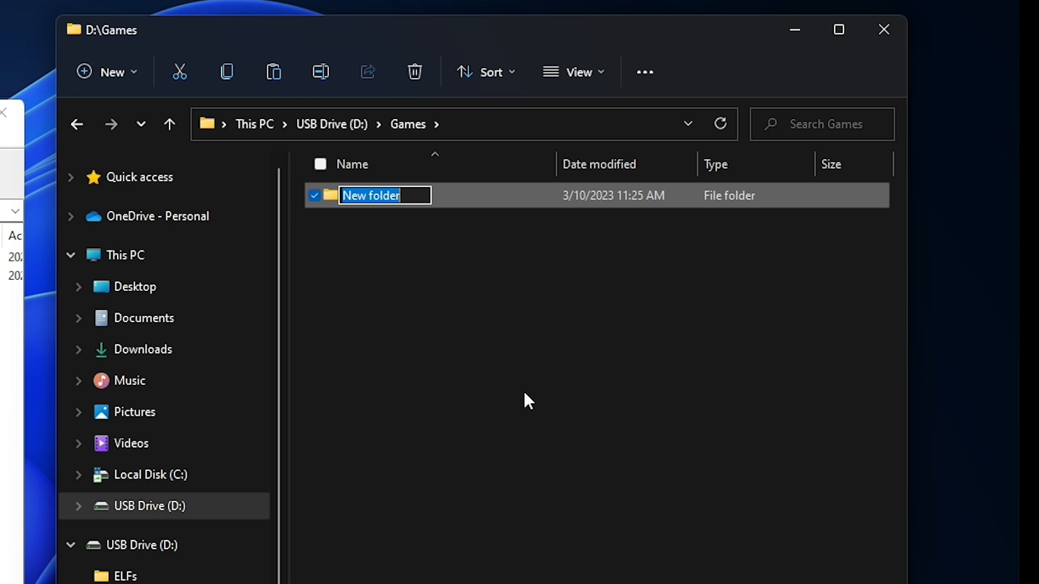
{"action": "type", "text": "genesis"}
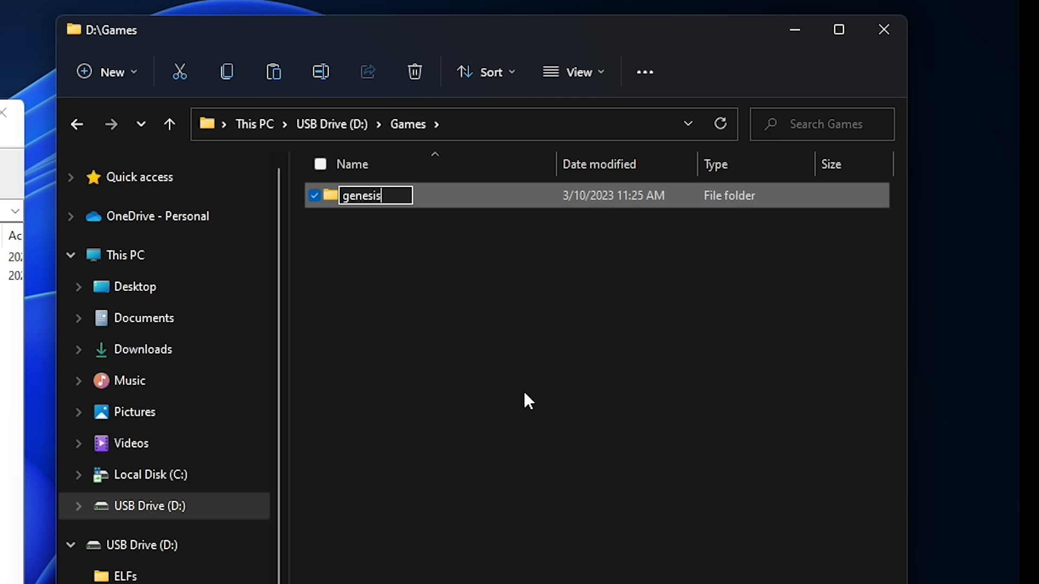
{"action": "key", "text": "Return"}
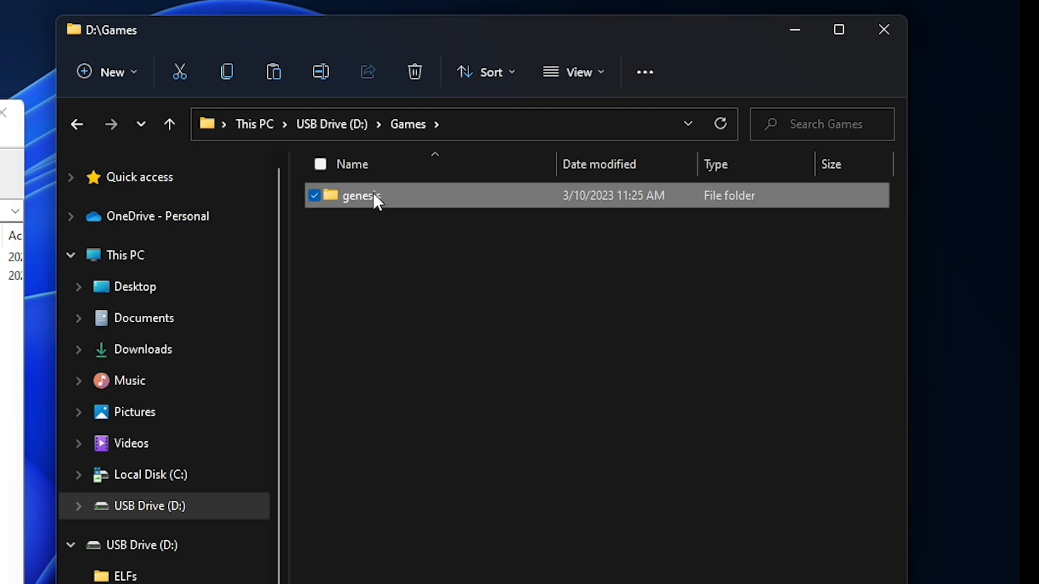
{"action": "double_click", "coordinate": [370, 196]}
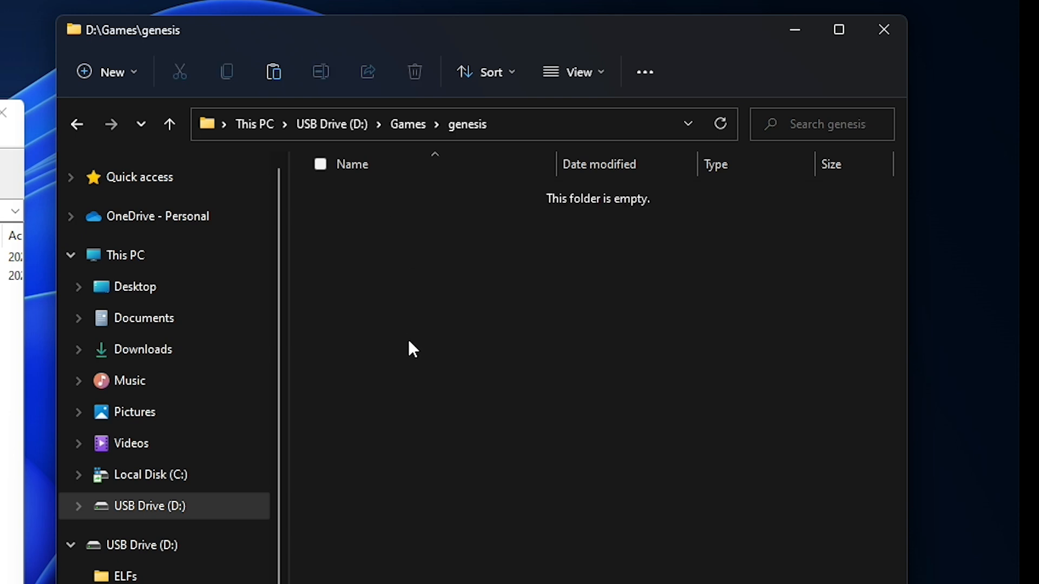
{"action": "right_click", "coordinate": [383, 277]}
{"action": "left_click", "coordinate": [412, 301]}
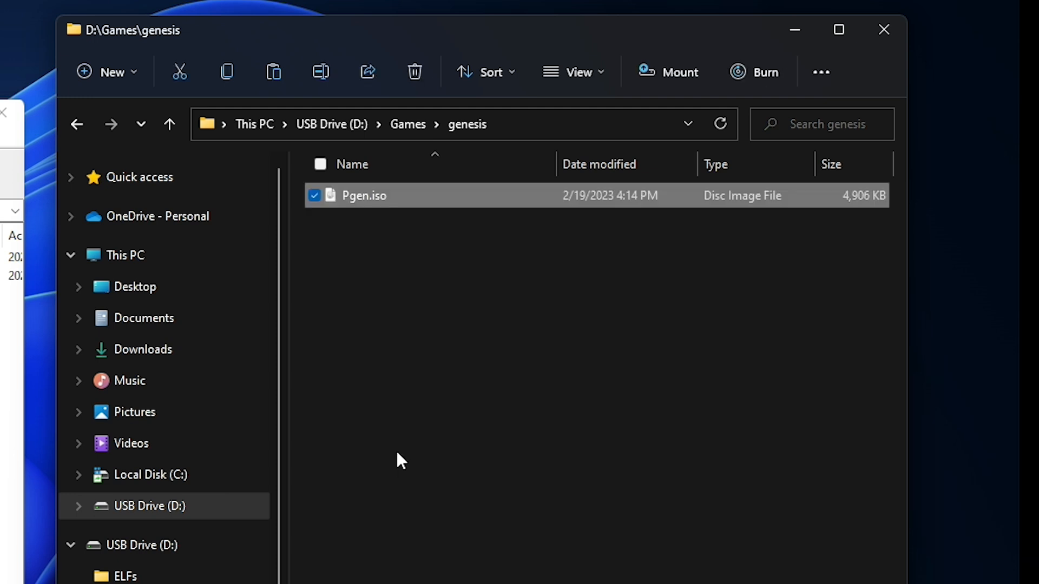
{"action": "key", "text": "alt+Up"}
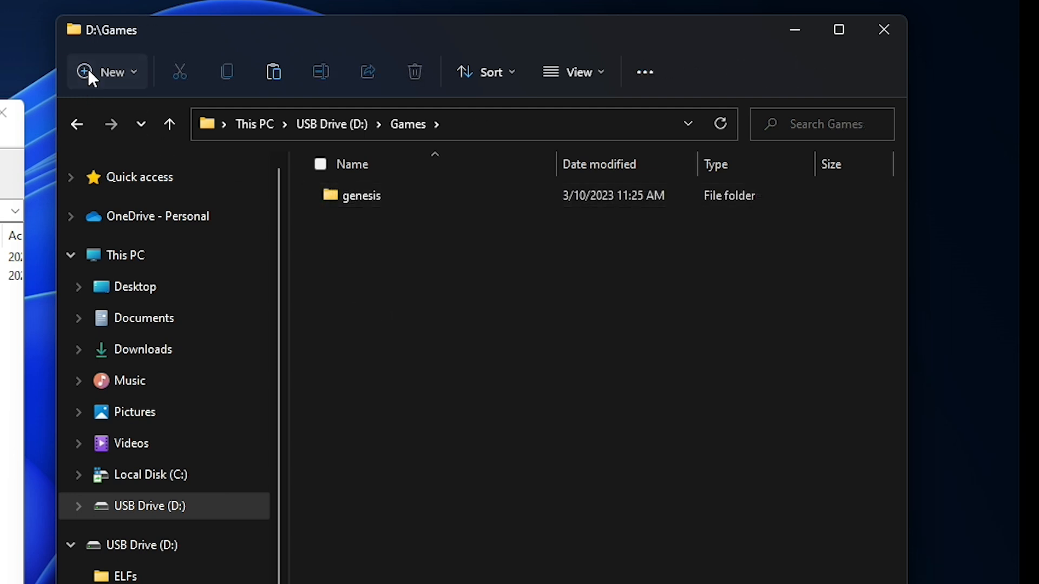
- Create a klonoa2 folder in Games and paste the Klonoa 2 ISO into it
{"action": "left_click", "coordinate": [88, 70]}
{"action": "left_click", "coordinate": [98, 114]}
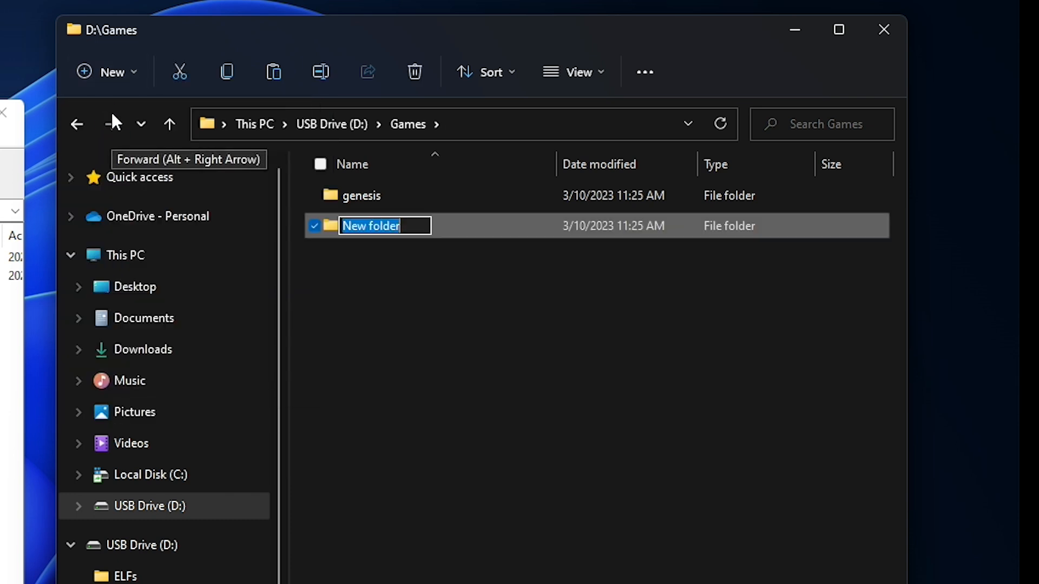
{"action": "type", "text": "klonoa2"}
{"action": "key", "text": "Return"}
{"action": "key", "text": "Return"}
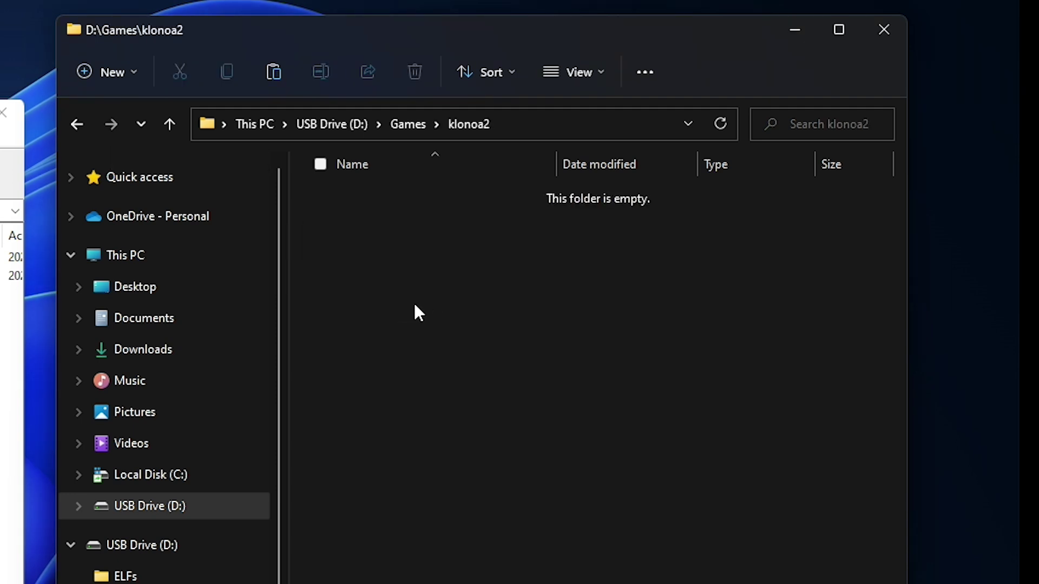
{"action": "right_click", "coordinate": [413, 301]}
{"action": "left_click", "coordinate": [443, 330]}
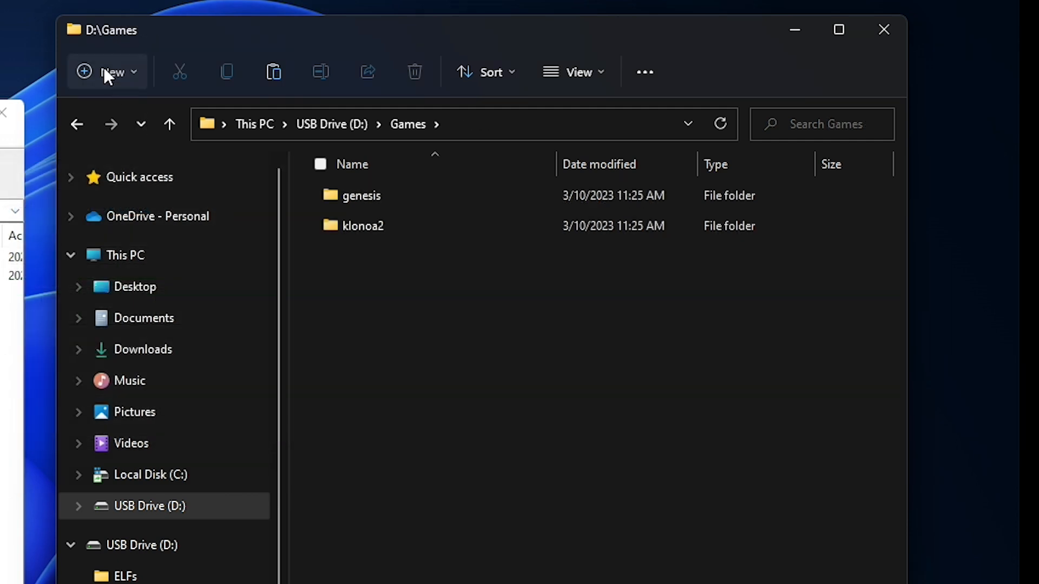
- Create a sly folder in Games for the Sly Cooper ISO
{"action": "left_click", "coordinate": [103, 67]}
{"action": "left_click", "coordinate": [119, 114]}
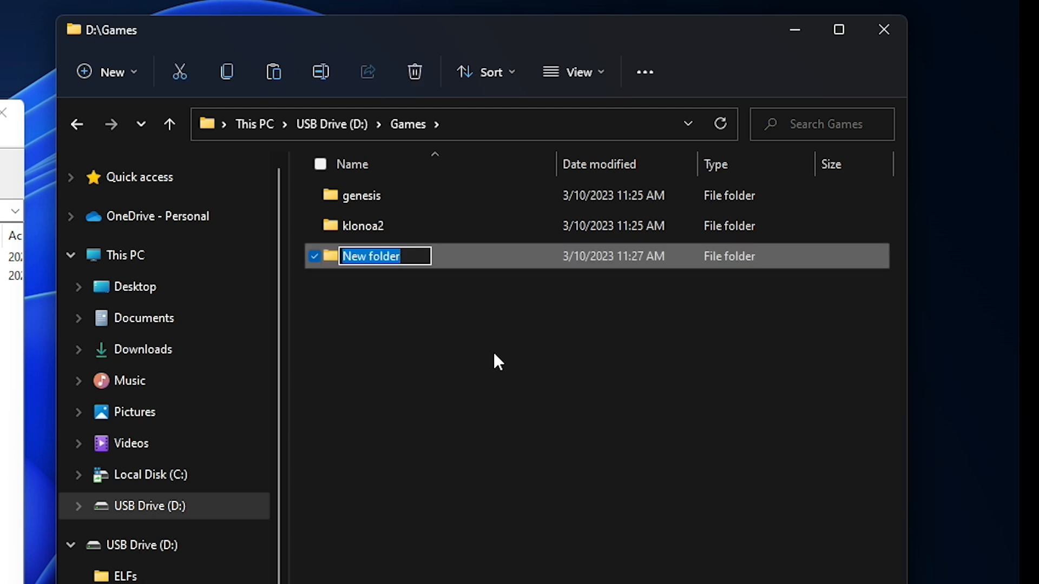
{"action": "type", "text": "sly"}
{"action": "key", "text": "Return"}
{"action": "key", "text": "Return"}
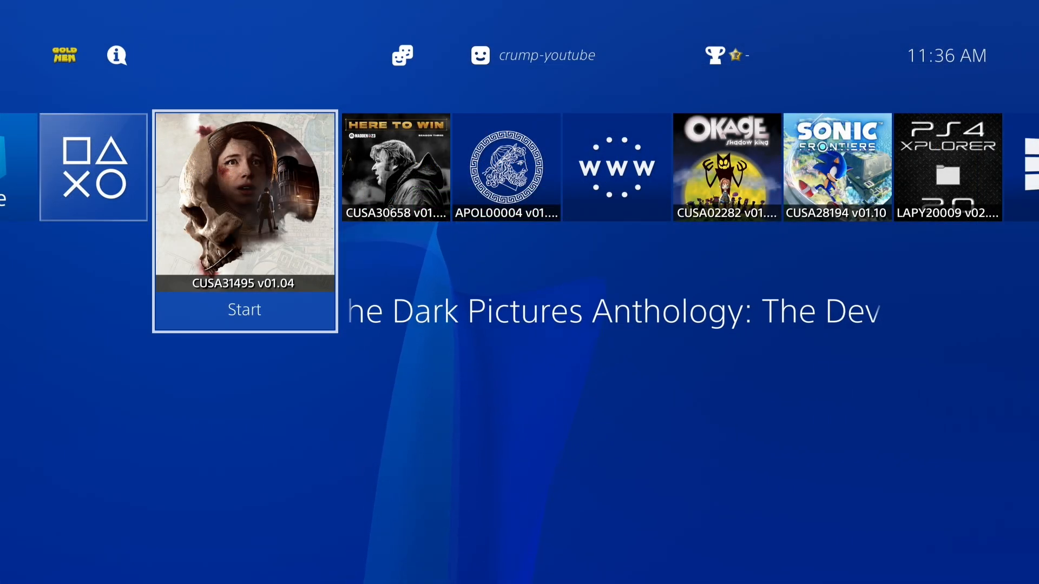
- Launch Apollo Save Tool and locate the encrypted CUSA02199 save under USB Saves
{"action": "key", "text": "Right"}
{"action": "key", "text": "Right"}
{"action": "key", "text": "Return"}
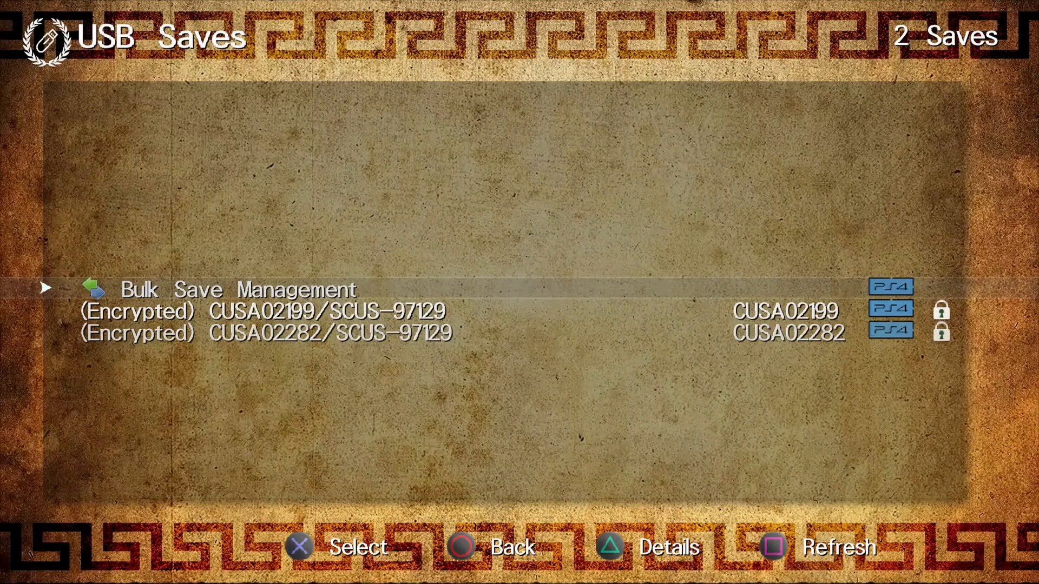
{"action": "key", "text": "Down"}
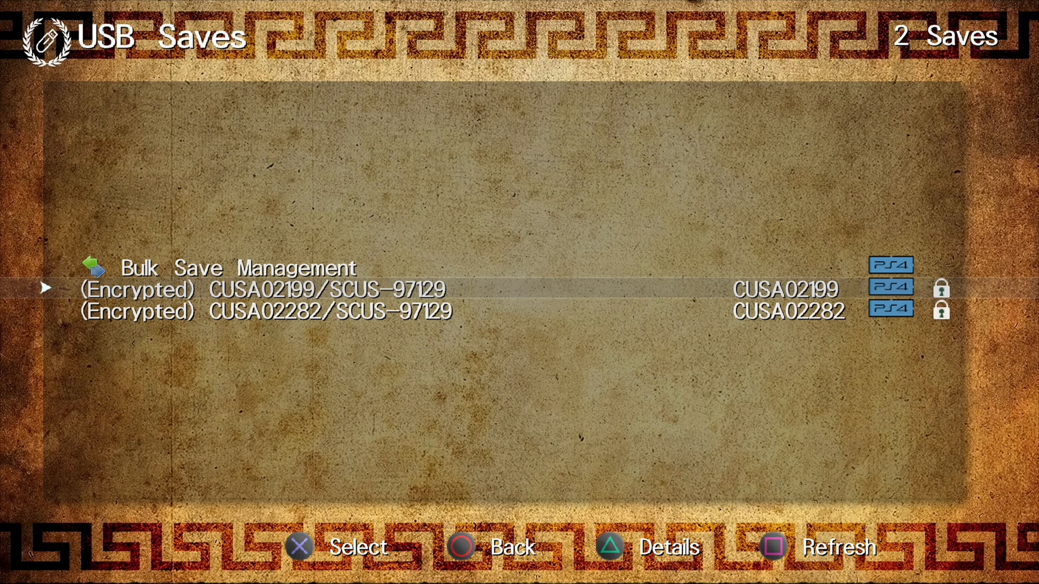
{"action": "key", "text": "Down"}
{"action": "key", "text": "Up"}
{"action": "key", "text": "Down"}
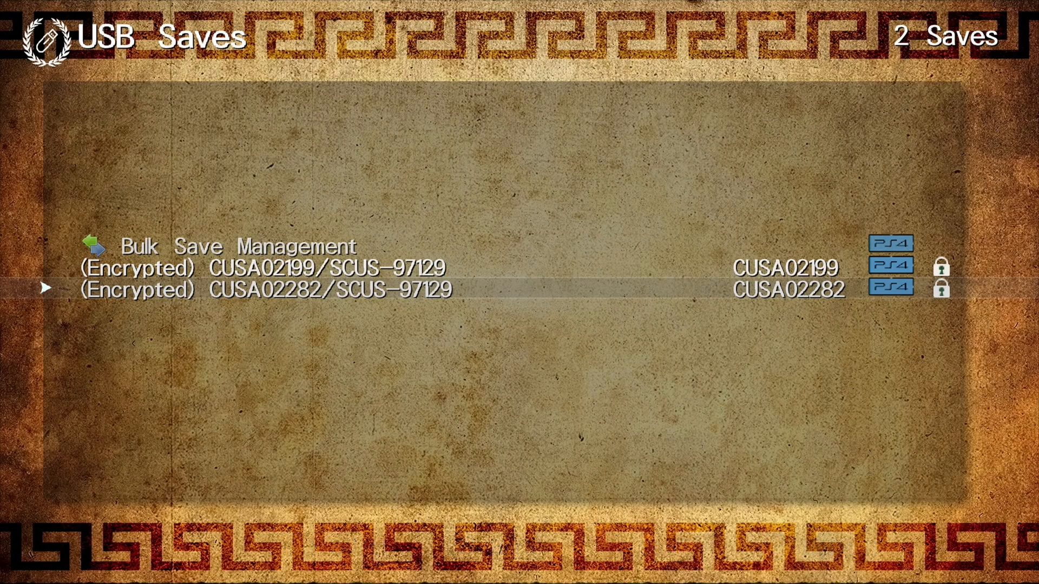
{"action": "key", "text": "Up"}
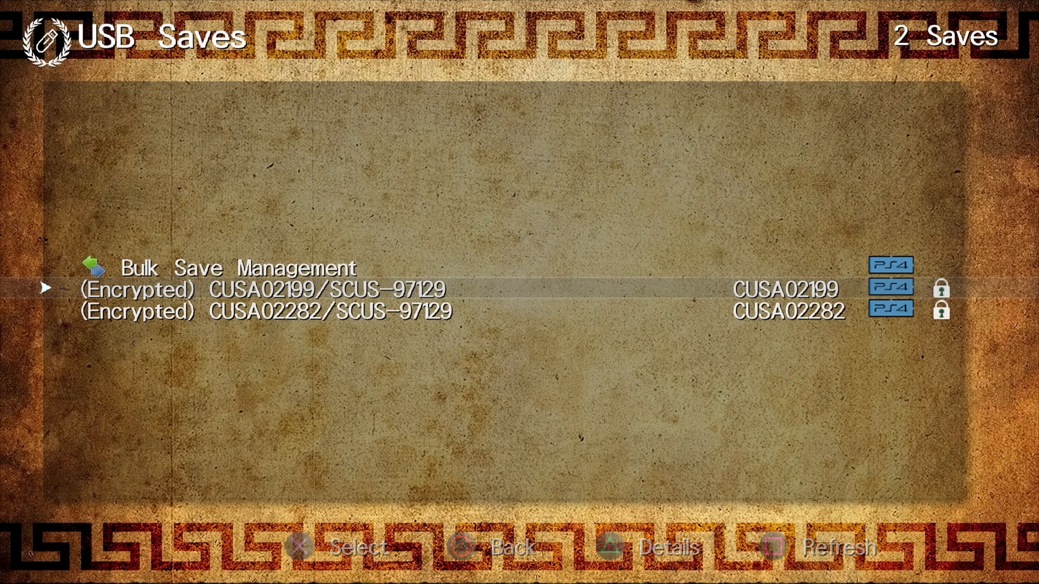
- Copy the CUSA02199 save to HDD, resigning it, and return to the USB saves list
{"action": "key", "text": "Return"}
{"action": "key", "text": "Down"}
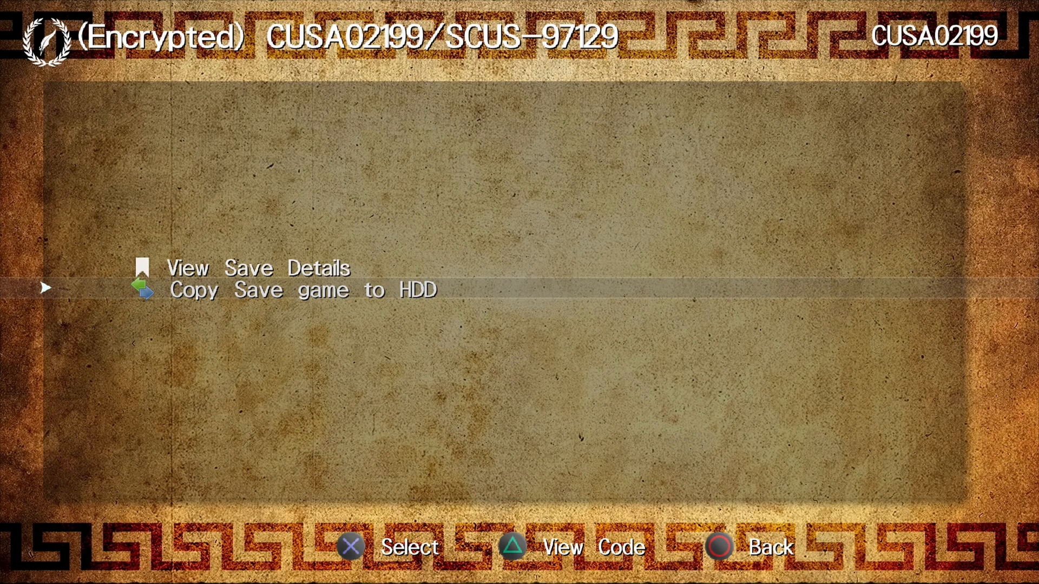
{"action": "key", "text": "Return"}
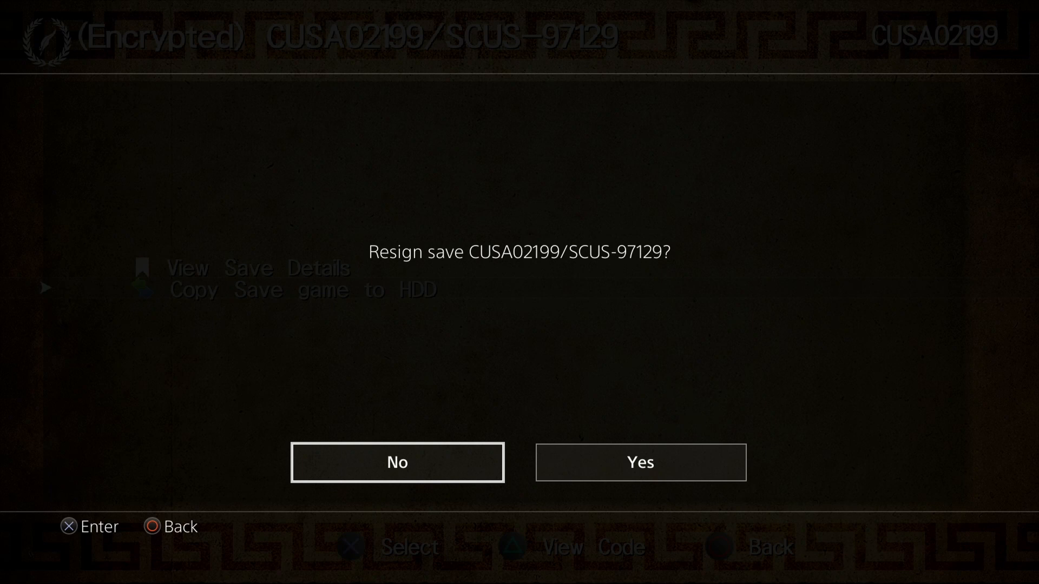
{"action": "key", "text": "Right"}
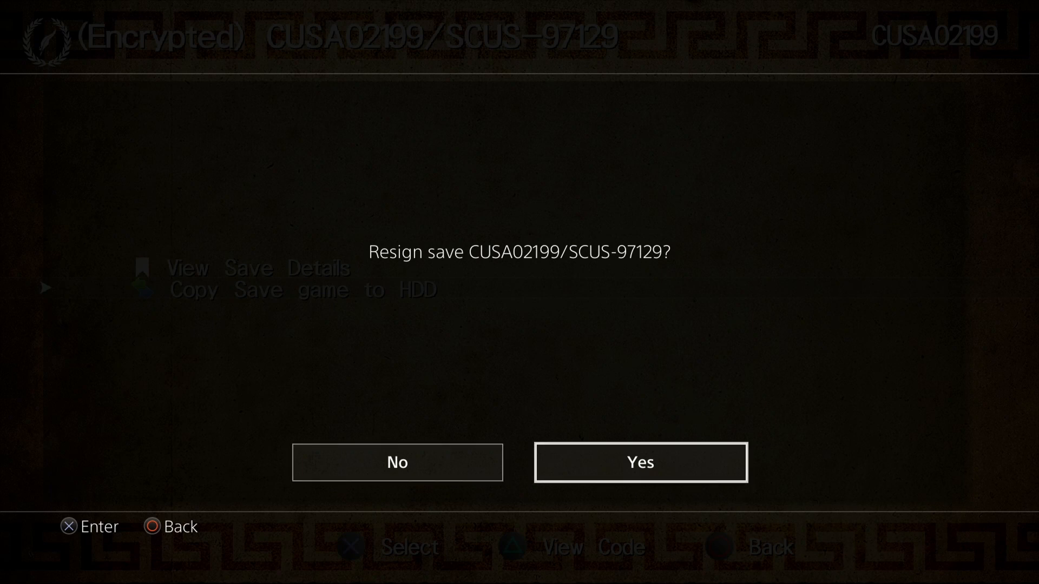
{"action": "key", "text": "Return"}
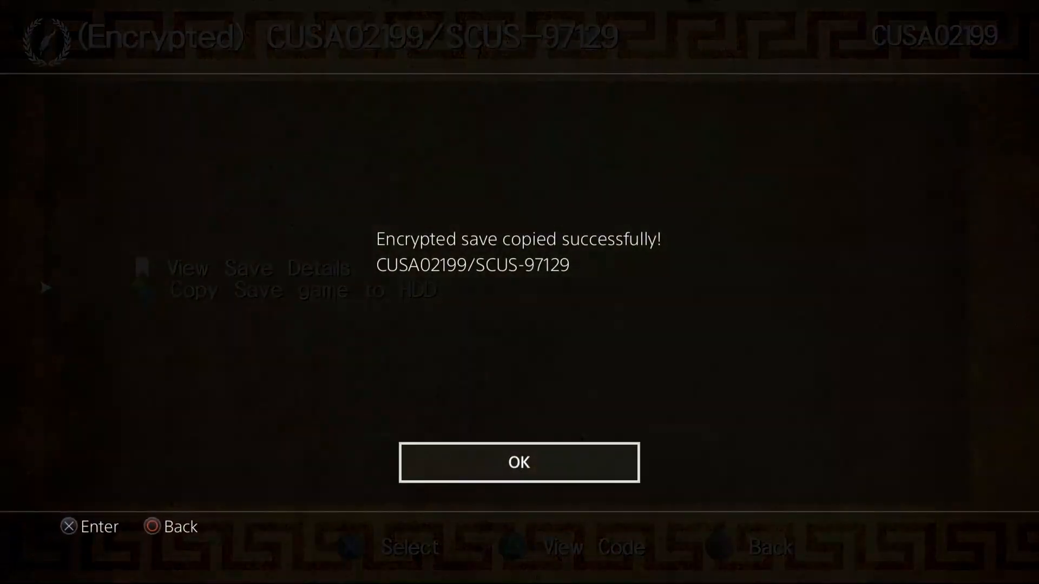
{"action": "key", "text": "Return"}
{"action": "key", "text": "Escape"}
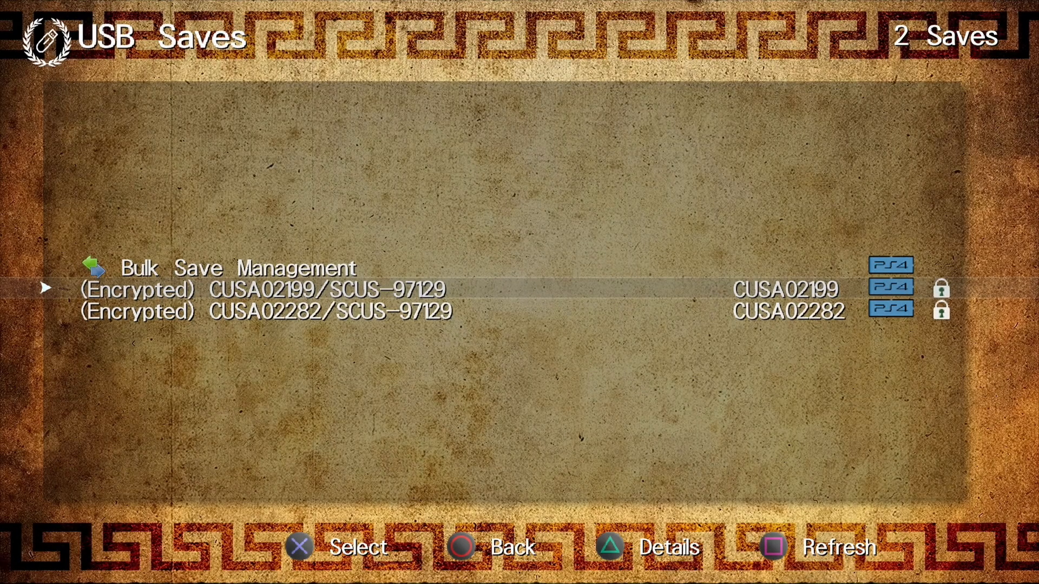
- Open the HDD saves list and select the CUSA02199 OKAGE: Shadow King save
{"action": "key", "text": "Escape"}
{"action": "key", "text": "Right"}
{"action": "key", "text": "Return"}
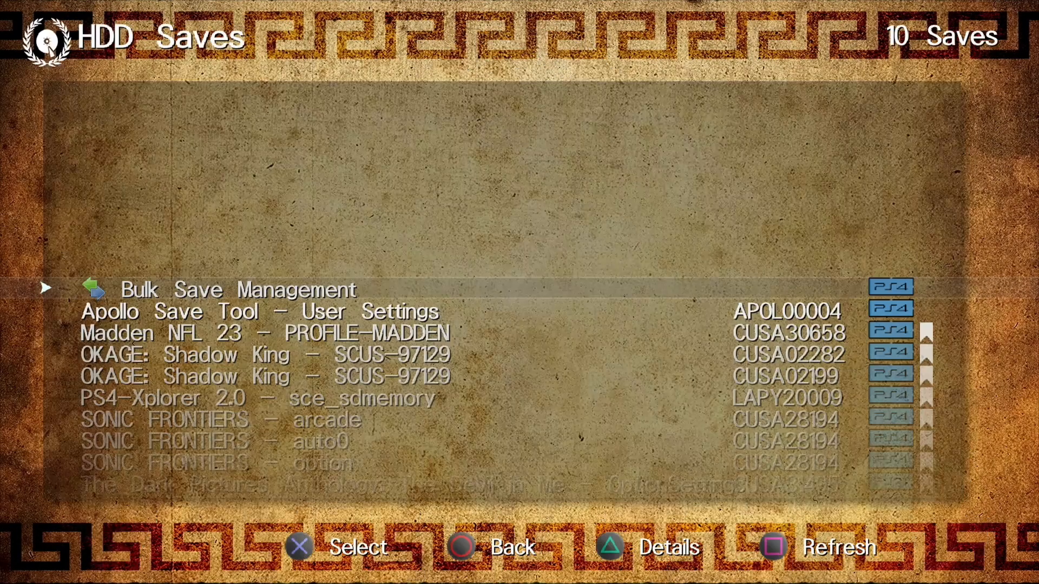
{"action": "key", "text": "Down"}
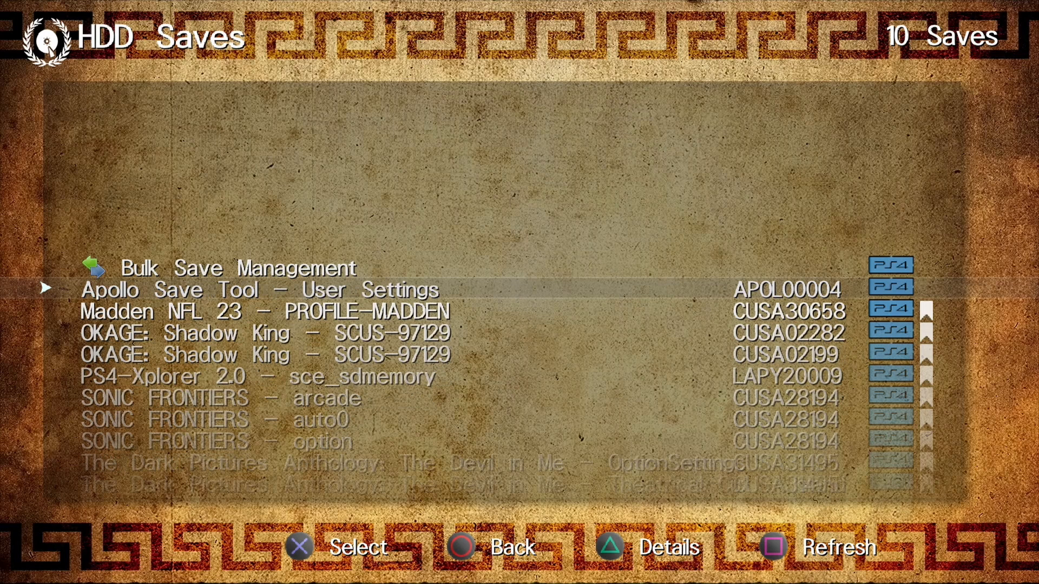
{"action": "key", "text": "Down"}
{"action": "key", "text": "Down"}
{"action": "key", "text": "Down"}
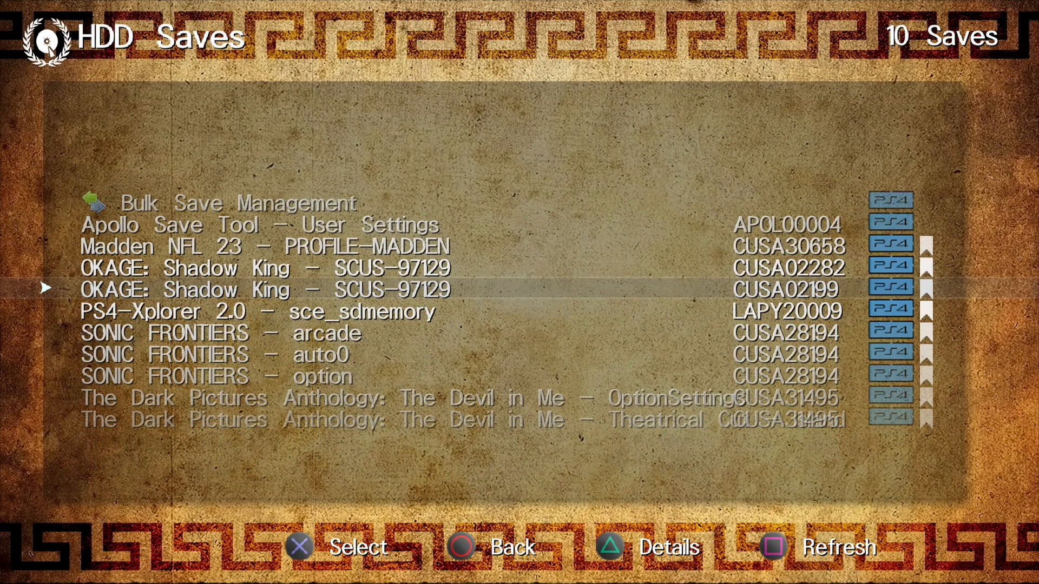
{"action": "key", "text": "Return"}
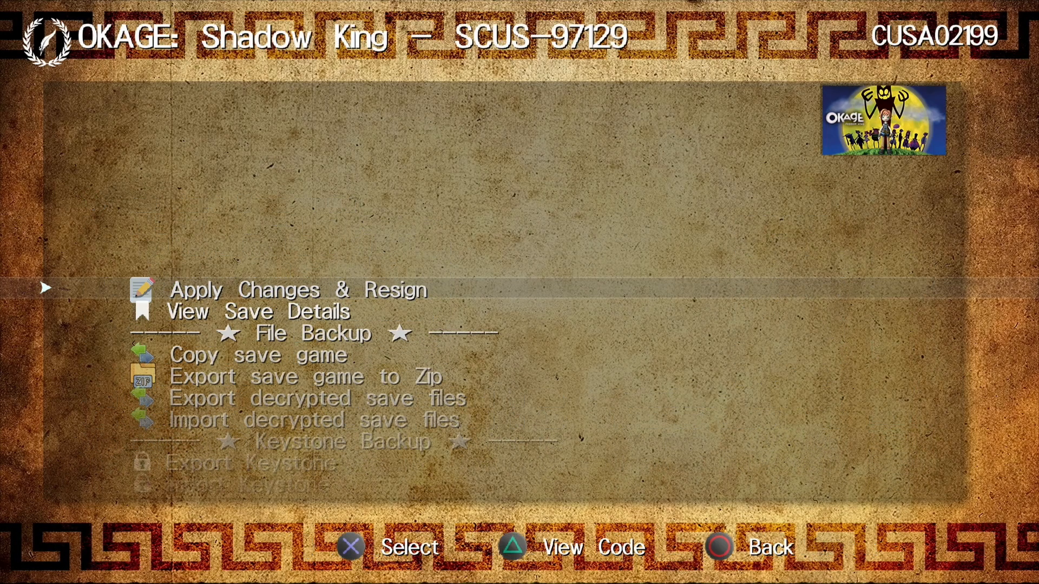
- View the Okage save's details panel with its path, directory name, blocks and size
{"action": "key", "text": "Down"}
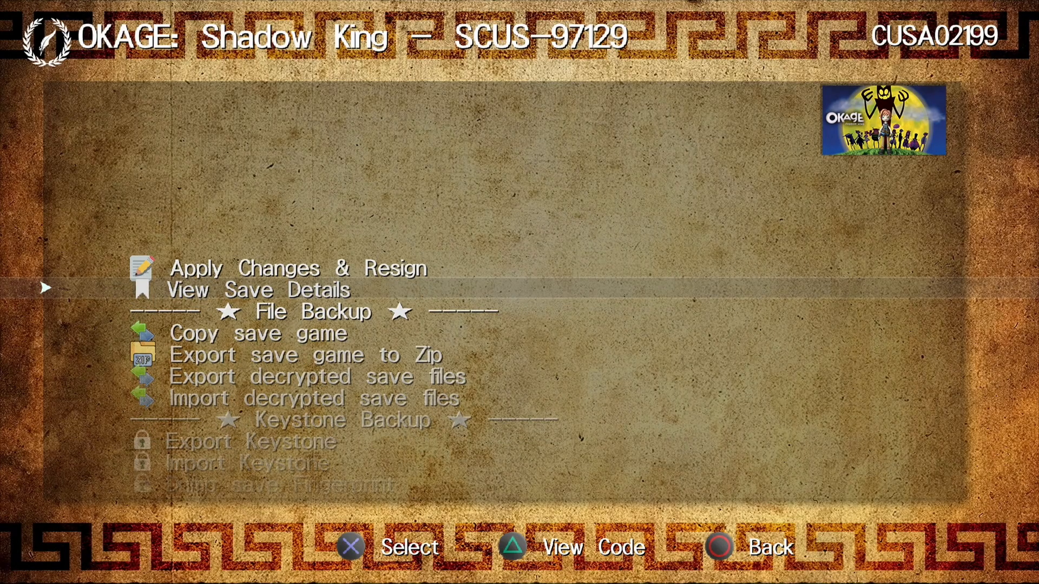
{"action": "key", "text": "Return"}
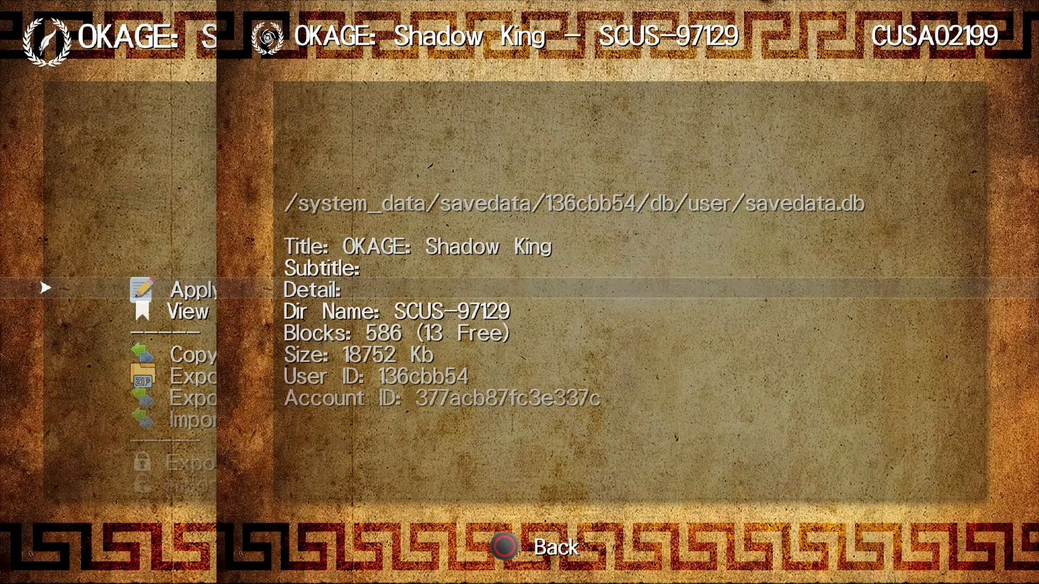
{"action": "key", "text": "Down"}
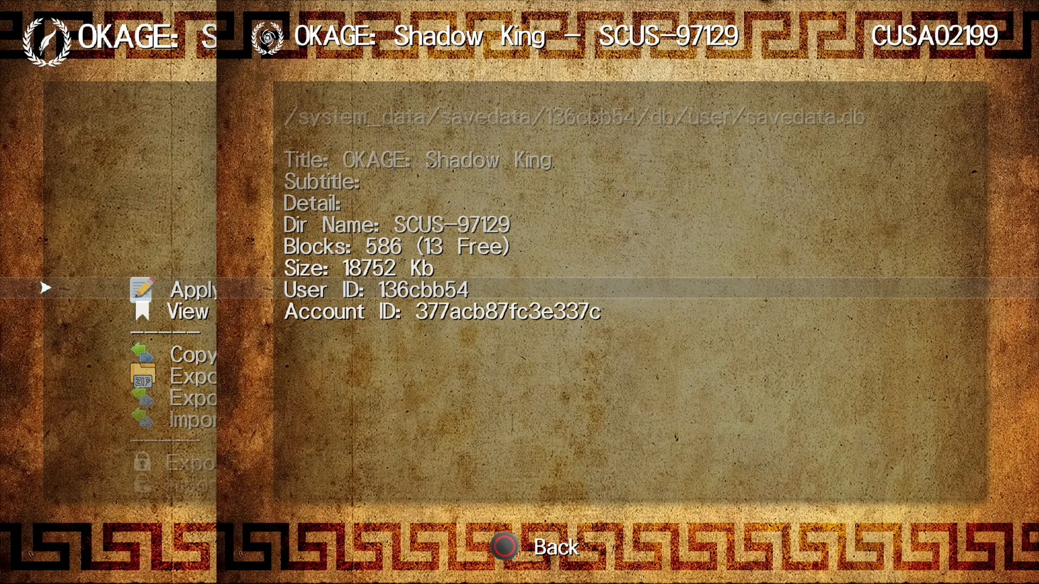
{"action": "key", "text": "Down"}
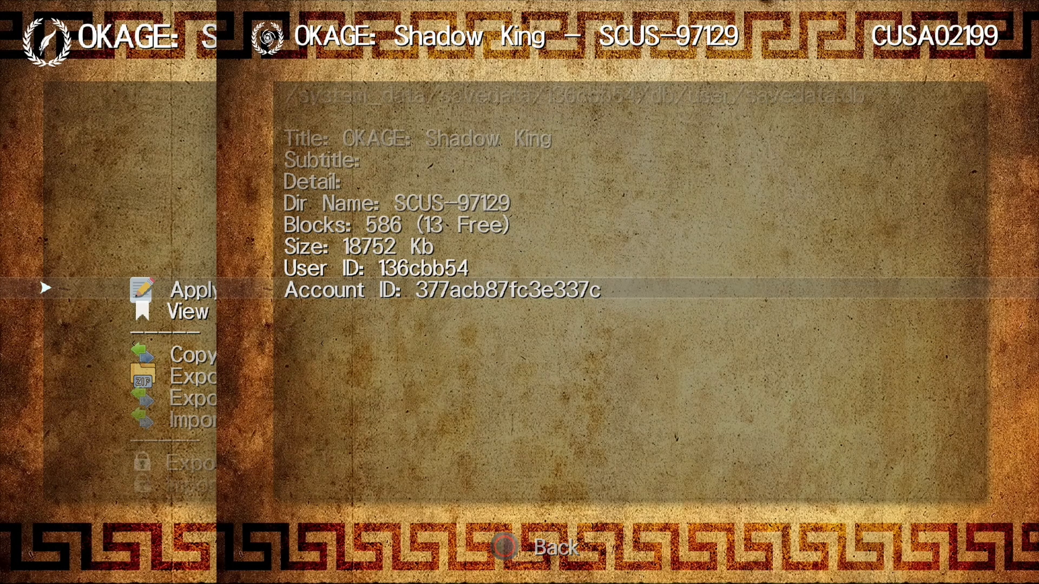
{"action": "key", "text": "Up"}
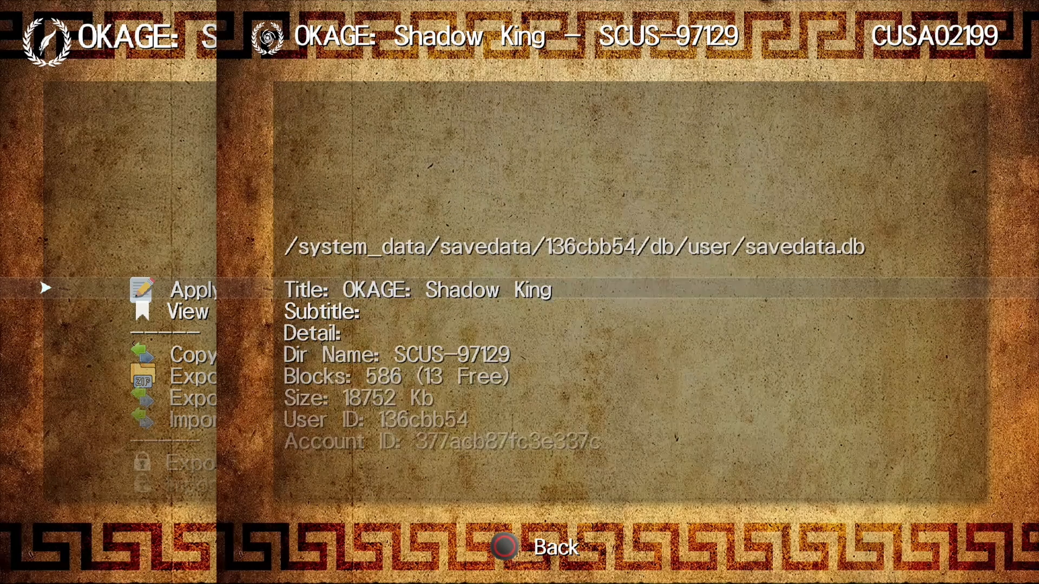
{"action": "key", "text": "Up"}
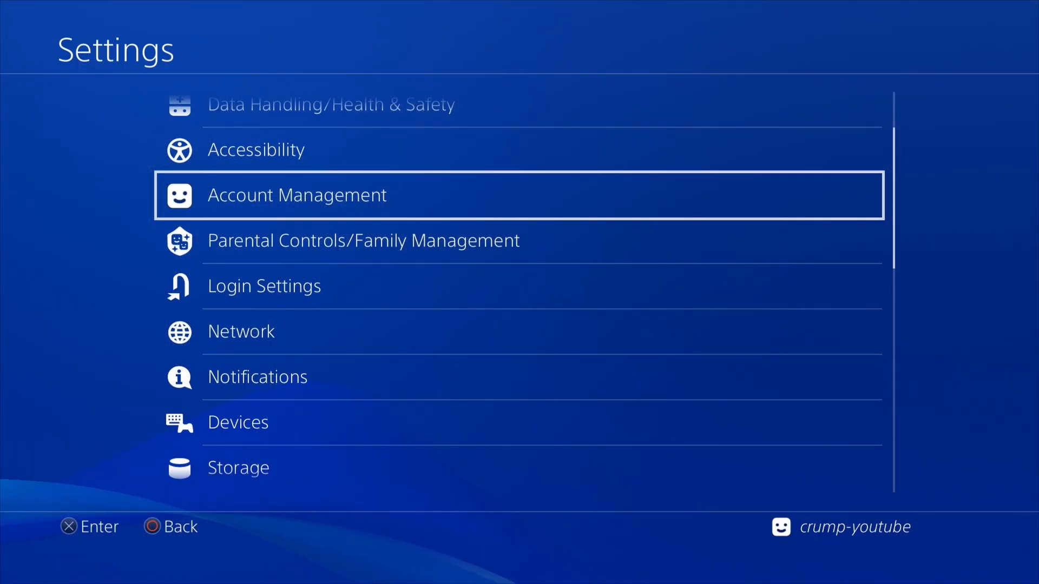
- Reach Copy to USB Storage Device under Saved Data in System Storage
{"action": "key", "text": "Down"}
{"action": "key", "text": "Down"}
{"action": "key", "text": "Down"}
{"action": "key", "text": "Down"}
{"action": "key", "text": "Down"}
{"action": "key", "text": "Down"}
{"action": "key", "text": "Down"}
{"action": "key", "text": "Down"}
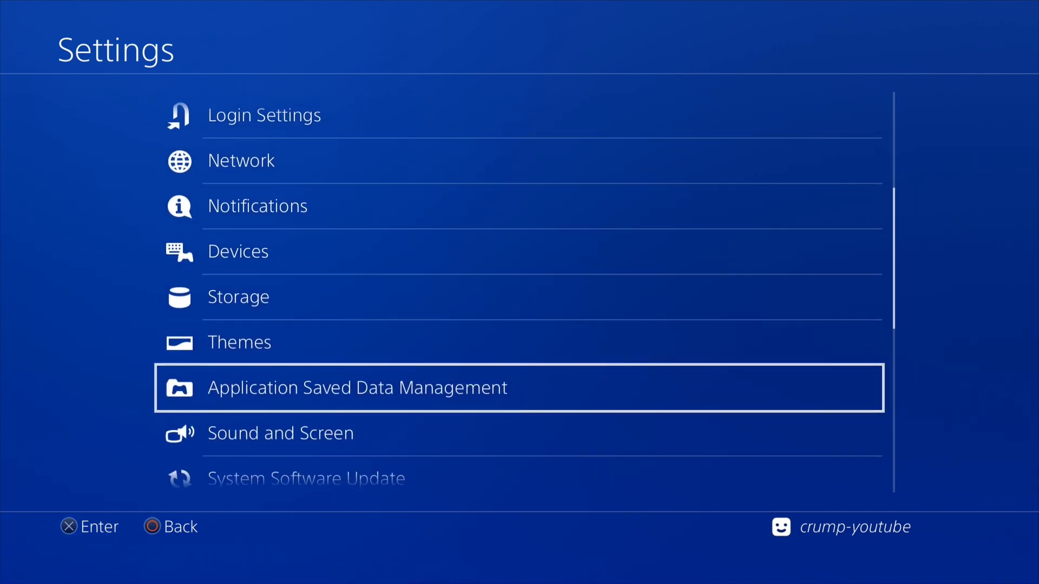
{"action": "key", "text": "Return"}
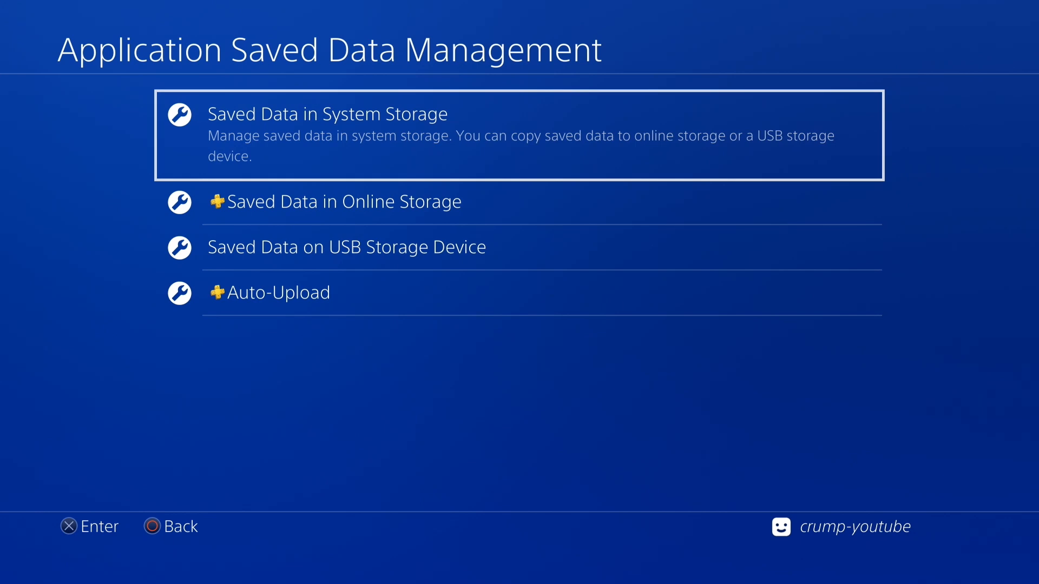
{"action": "key", "text": "Return"}
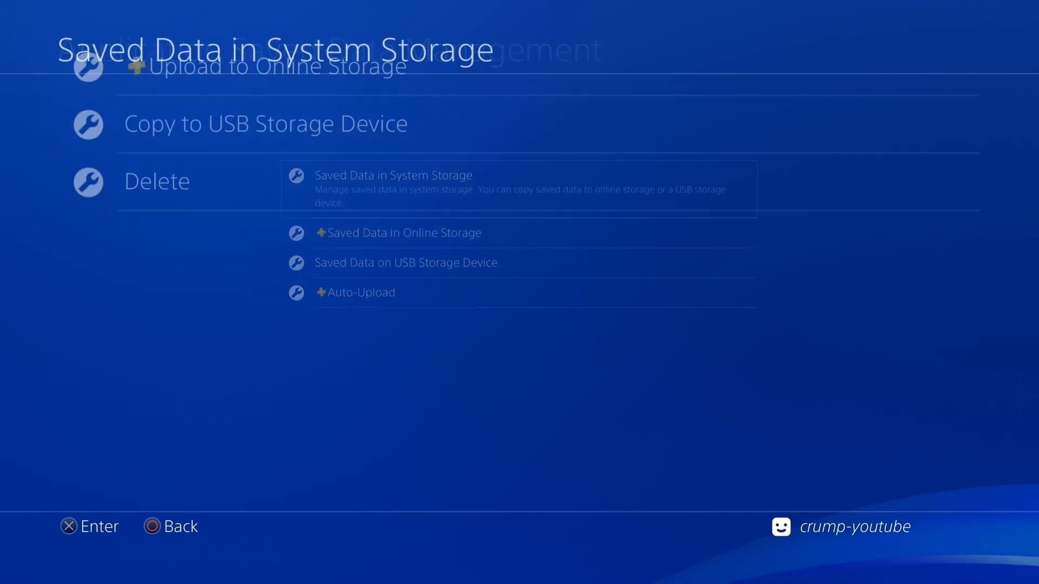
{"action": "key", "text": "Down"}
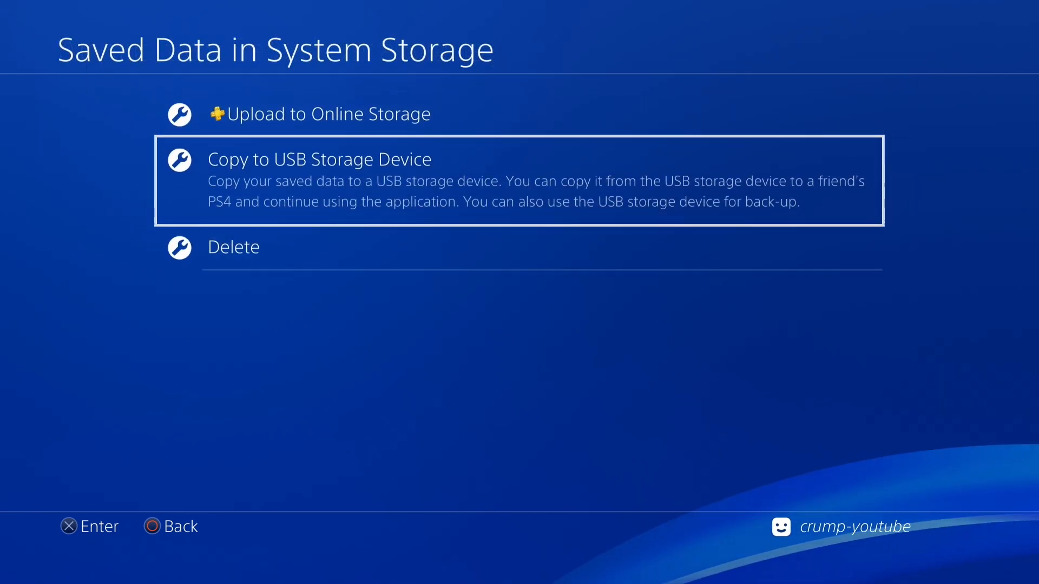
{"action": "key", "text": "Return"}
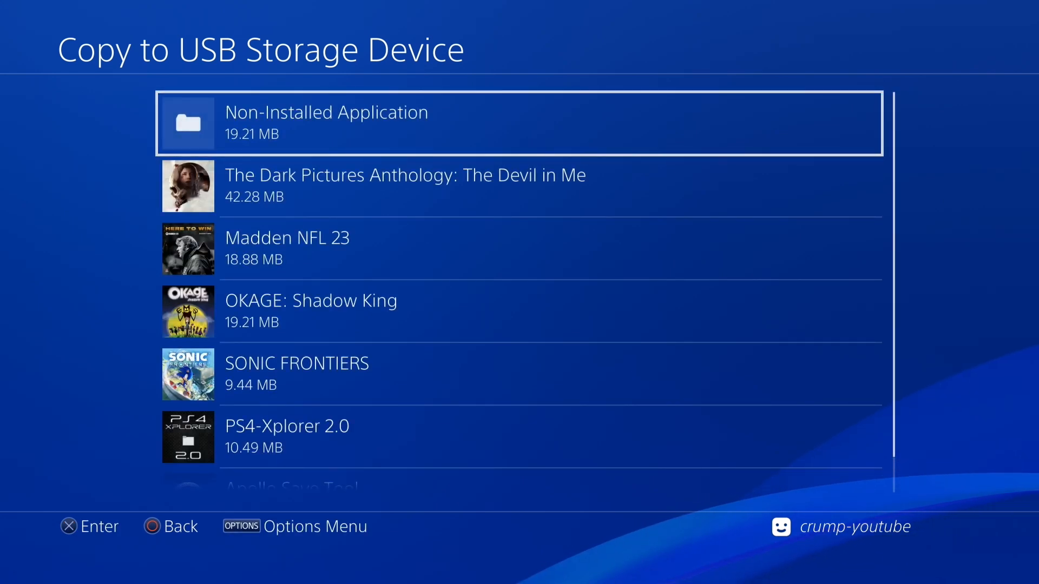
- Copy the OKAGE: Shadow King save to the USB device and back out
{"action": "key", "text": "Return"}
{"action": "key", "text": "Right"}
{"action": "key", "text": "Return"}
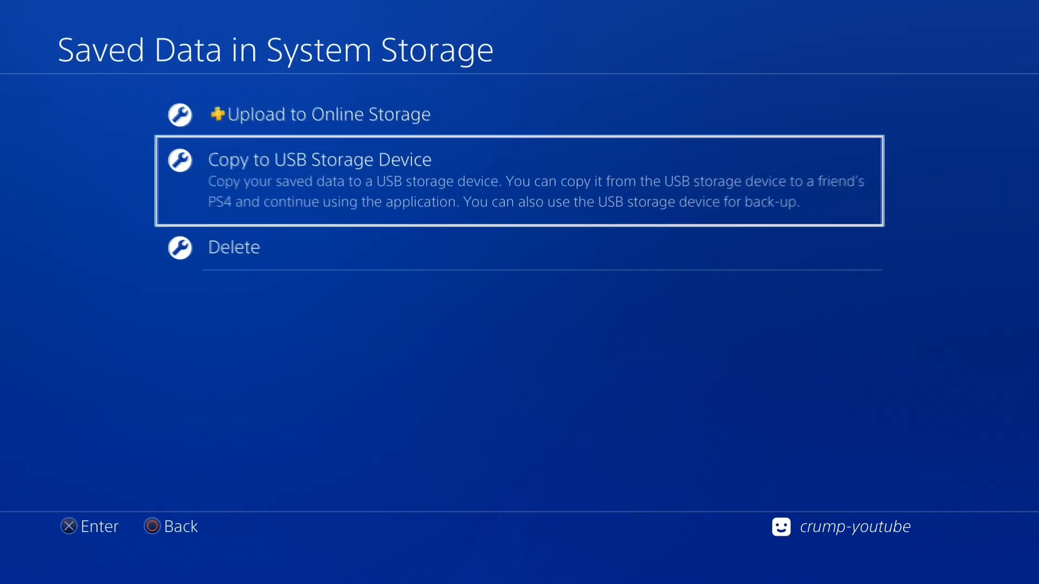
{"action": "key", "text": "Escape"}
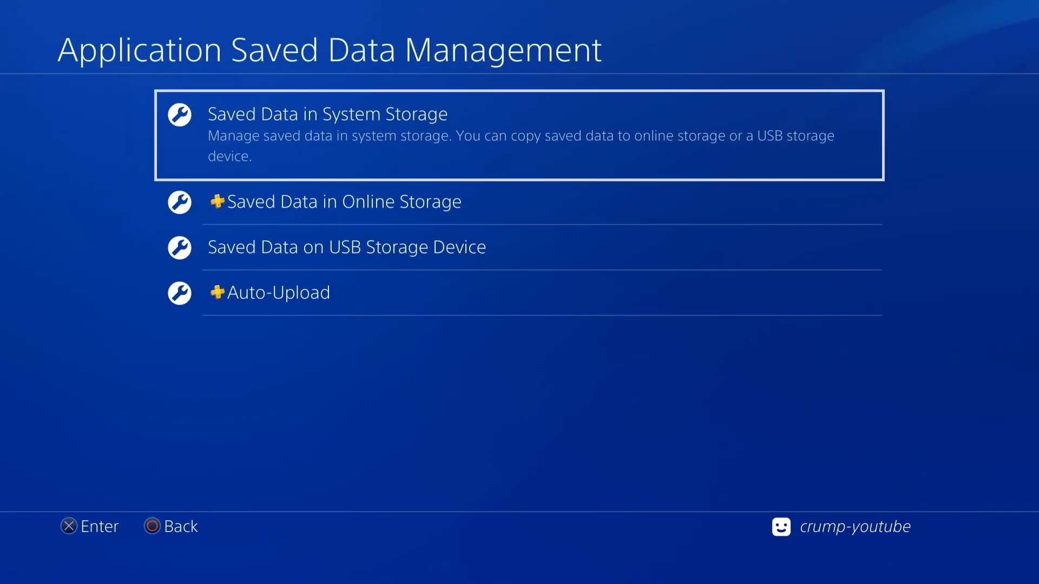
- From the home screen, reach Saved Data on USB Storage Device in saved data management
{"action": "key", "text": "super"}
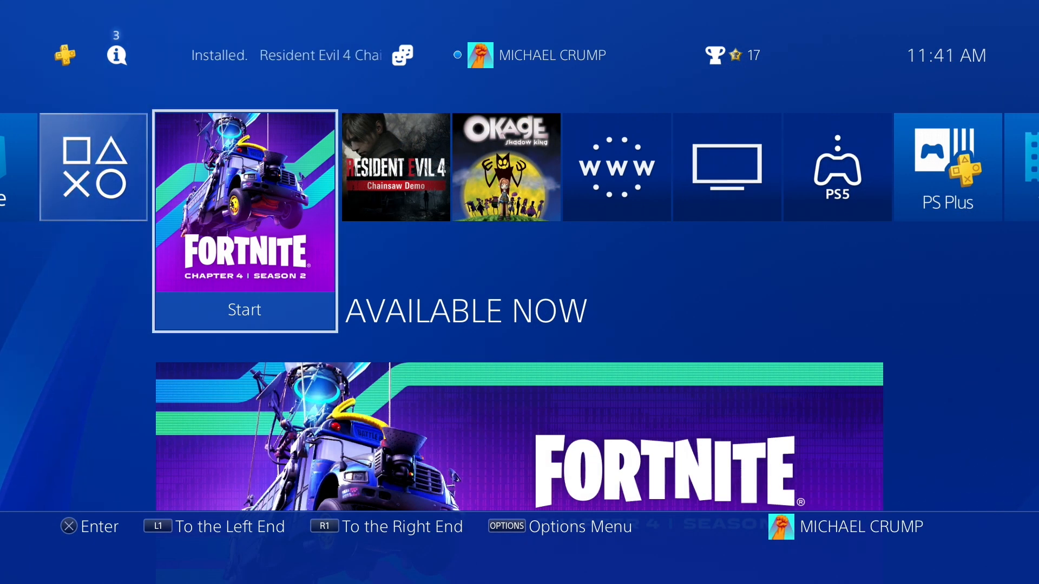
{"action": "key", "text": "Right"}
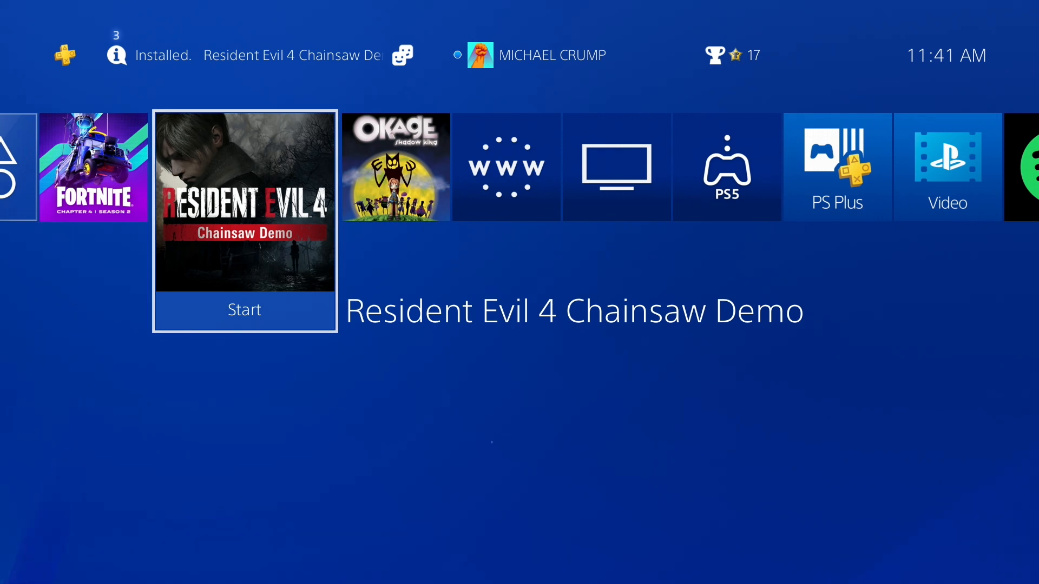
{"action": "key", "text": "Up"}
{"action": "key", "text": "Right"}
{"action": "key", "text": "Left"}
{"action": "key", "text": "Return"}
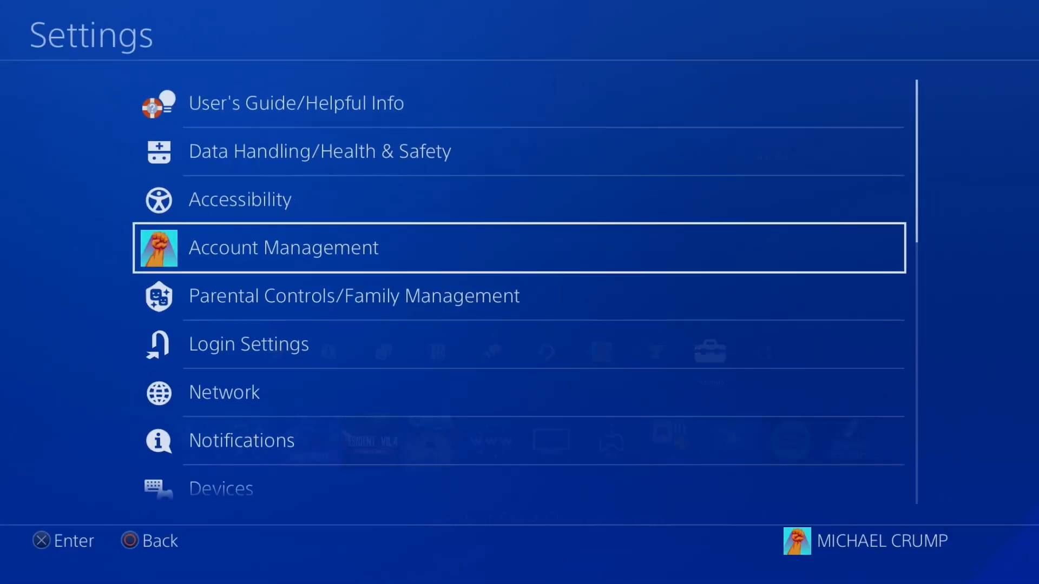
{"action": "key", "text": "Down"}
{"action": "key", "text": "Down"}
{"action": "key", "text": "Down"}
{"action": "key", "text": "Down"}
{"action": "key", "text": "Down"}
{"action": "key", "text": "Down"}
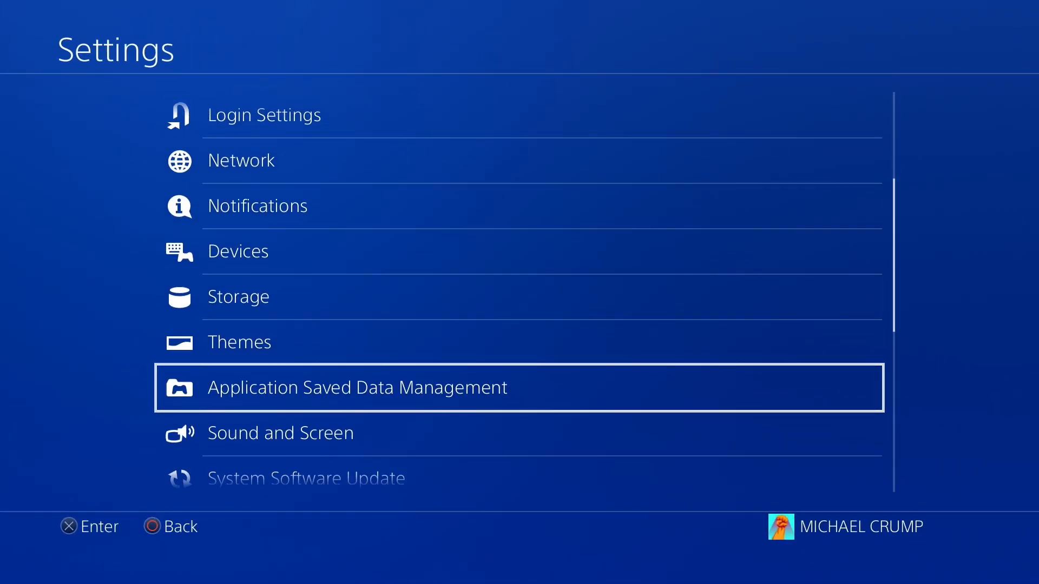
{"action": "key", "text": "Return"}
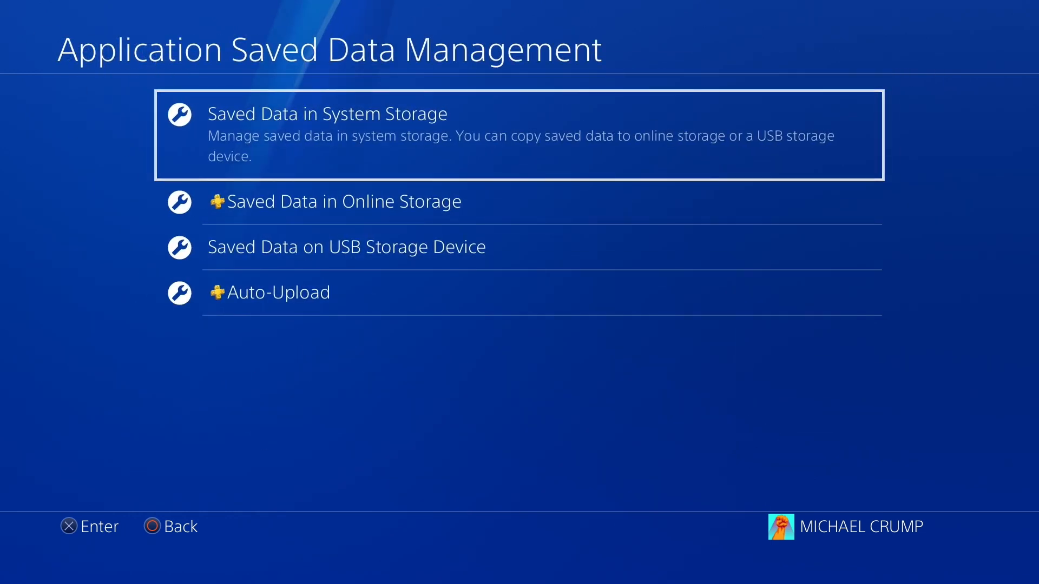
{"action": "key", "text": "Down"}
{"action": "key", "text": "Down"}
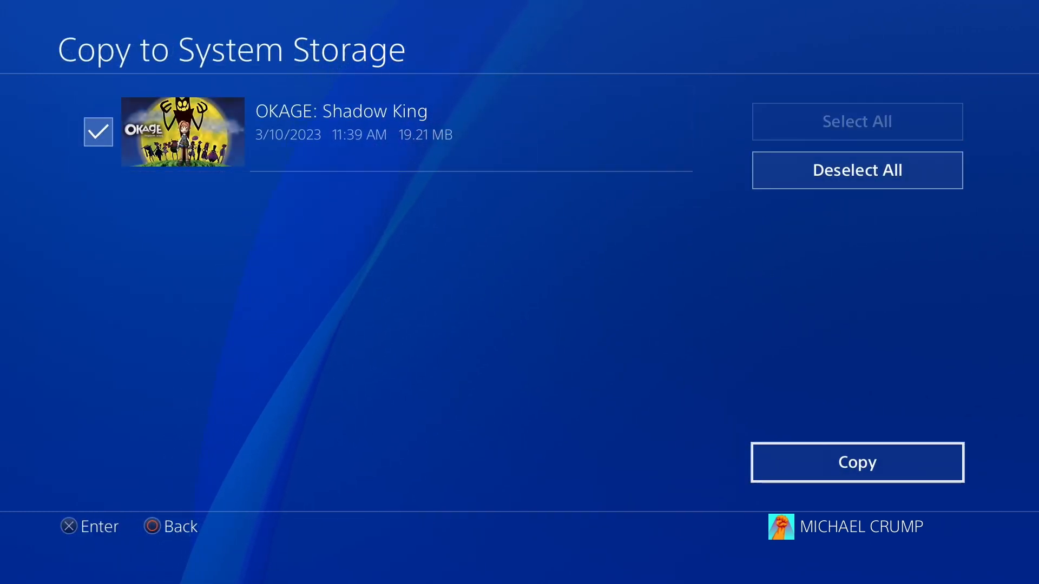
{"action": "key", "text": "Return"}
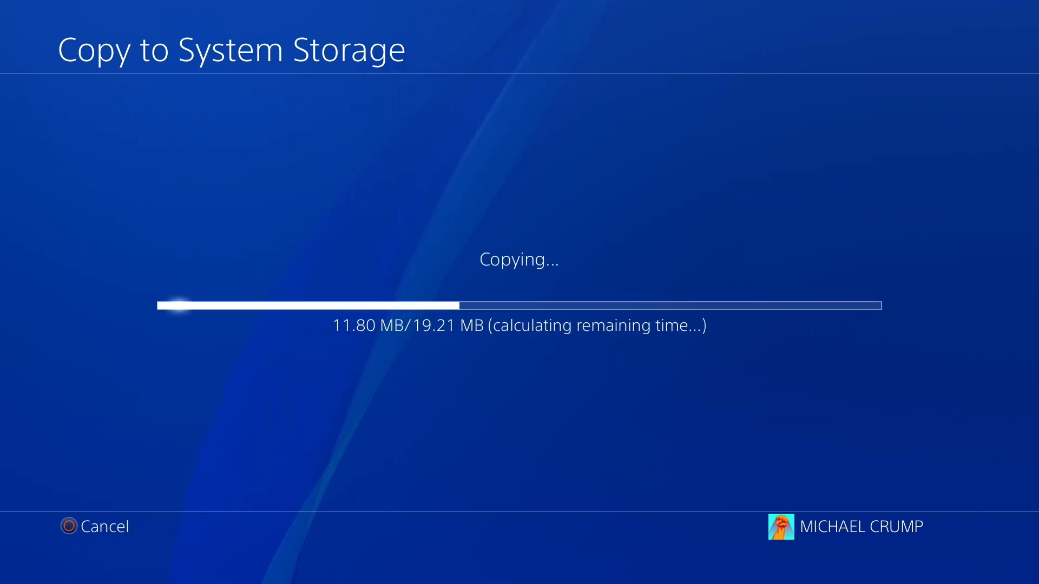
- Copy the OKAGE: Shadow King save from USB to system storage and return home
{"action": "key", "text": "Escape"}
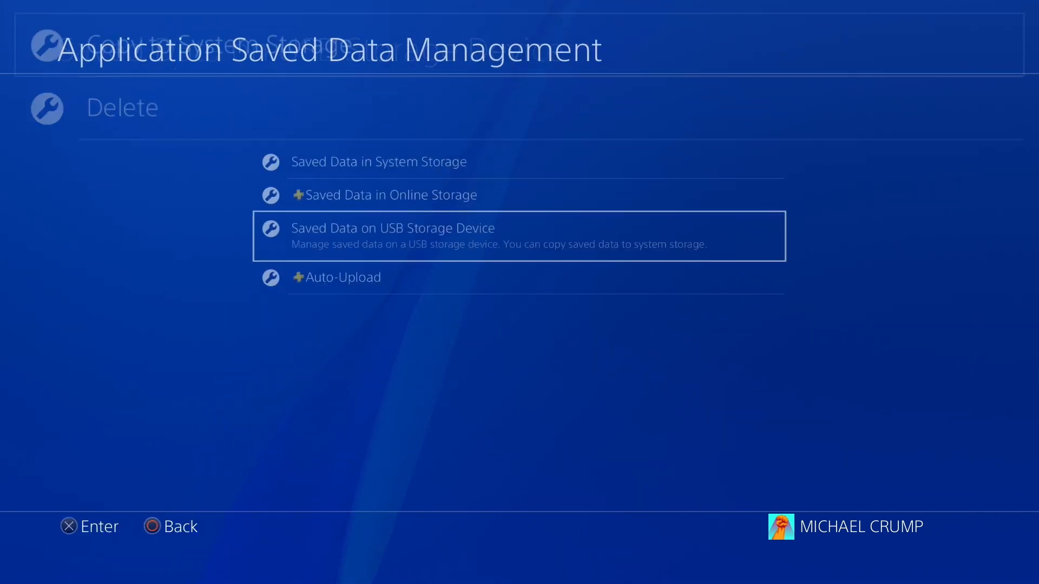
{"action": "key", "text": "super"}
{"action": "key", "text": "Right"}
{"action": "key", "text": "Right"}
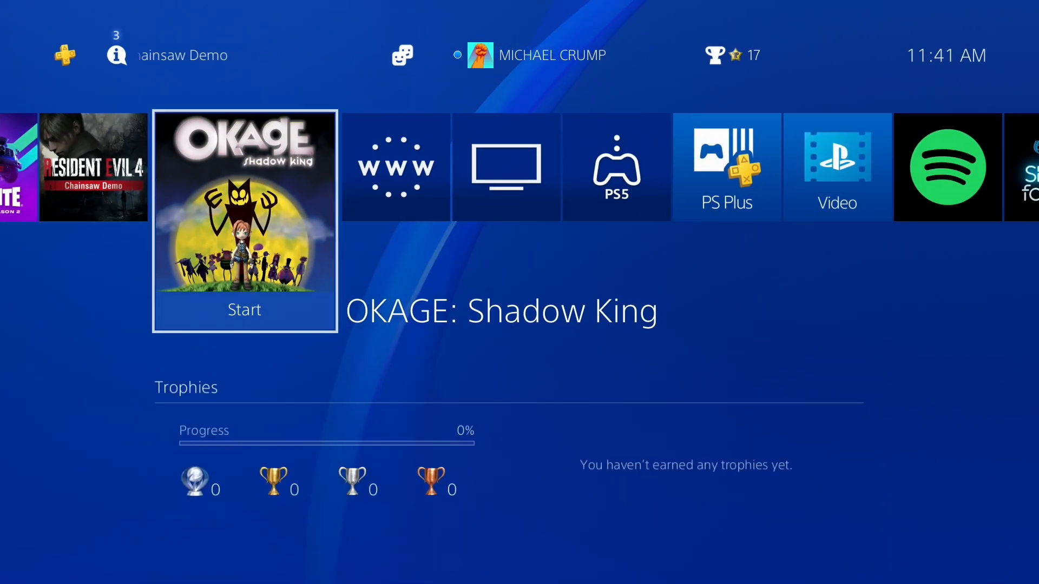
- Browse past the Resident Evil 4 Chainsaw Demo tile and return to OKAGE: Shadow King
{"action": "key", "text": "Left"}
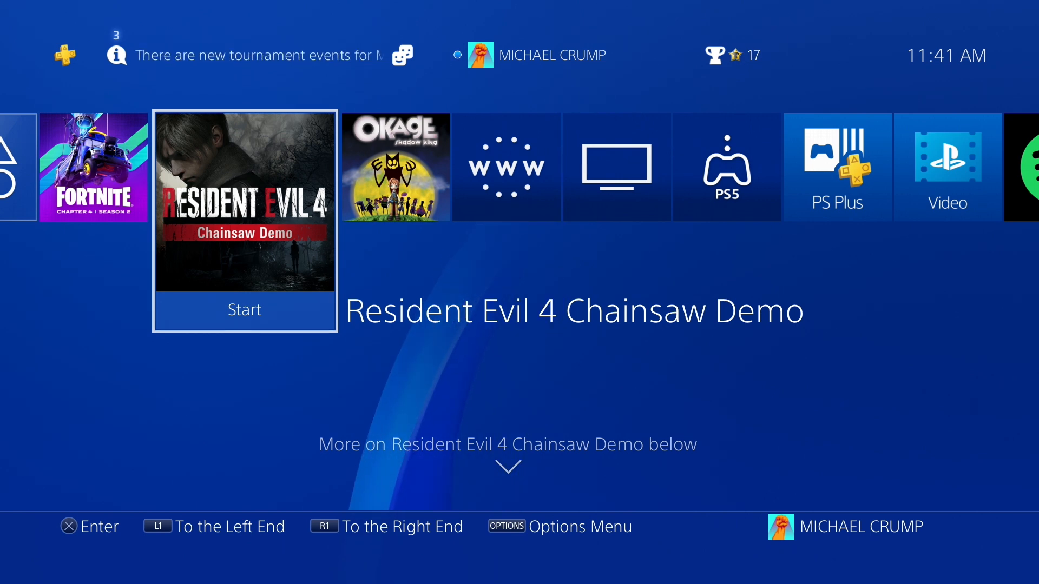
{"action": "key", "text": "Right"}
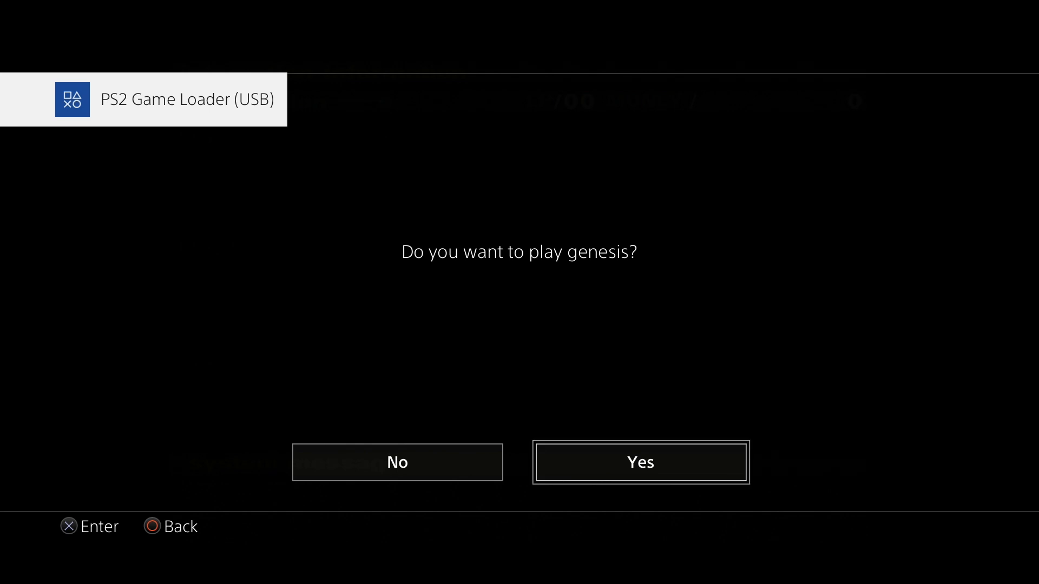
- Answer No to the genesis and sly prompts, then Yes to load the PS2 USB game loader ELF
{"action": "key", "text": "Left"}
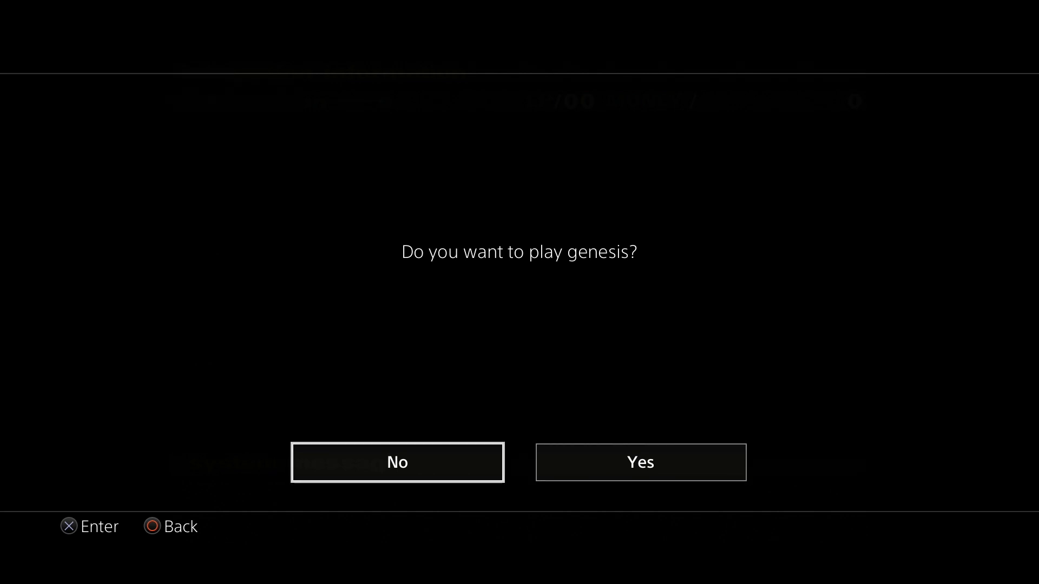
{"action": "key", "text": "Return"}
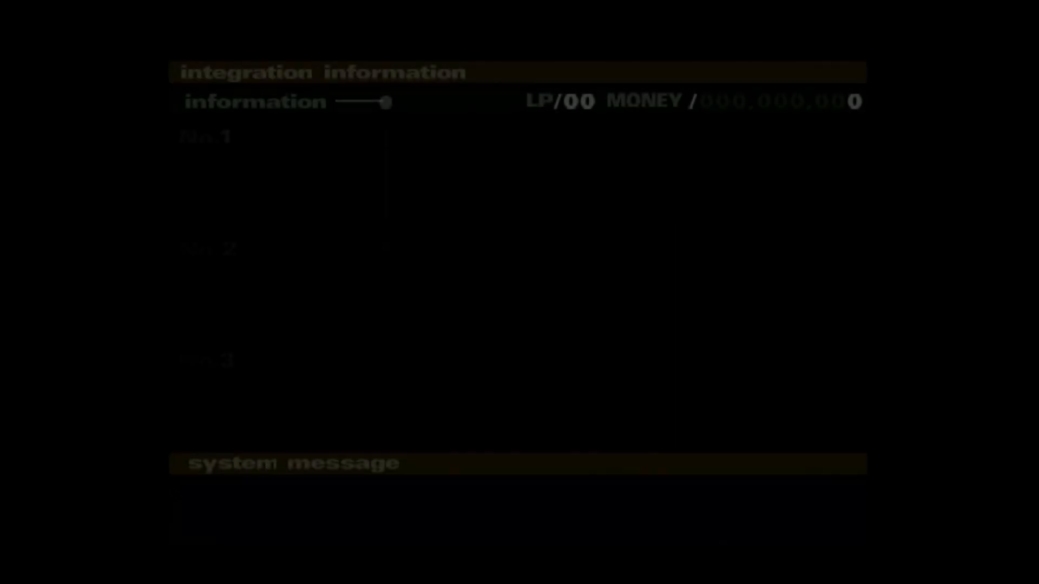
{"action": "key", "text": "Left"}
{"action": "key", "text": "Return"}
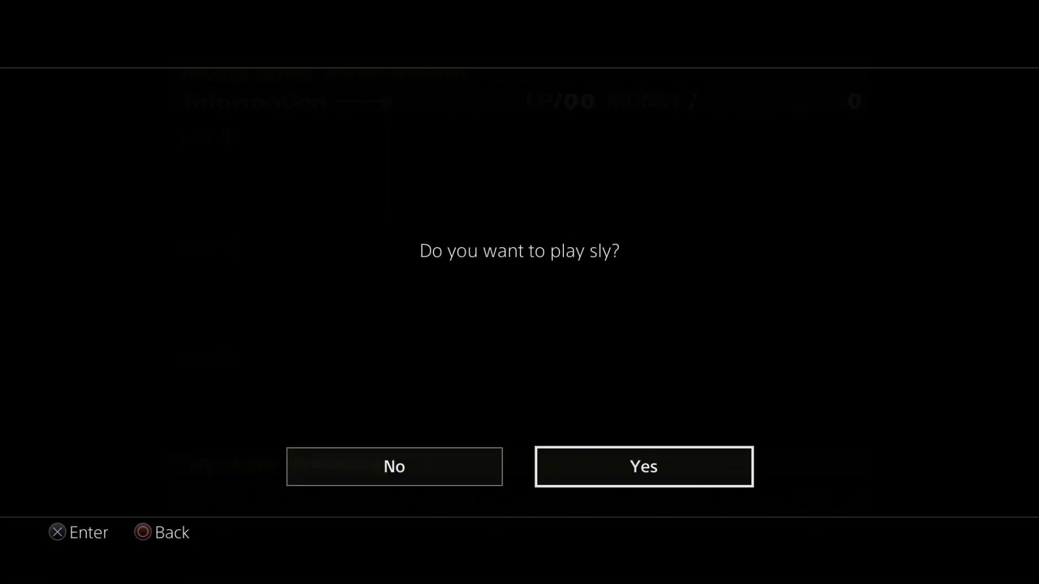
{"action": "key", "text": "Left"}
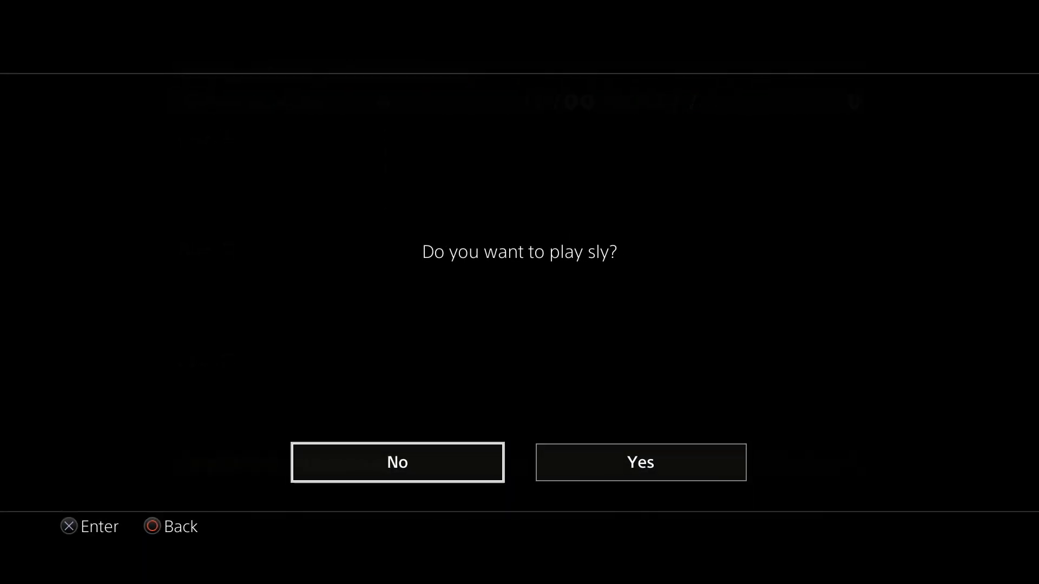
{"action": "key", "text": "Return"}
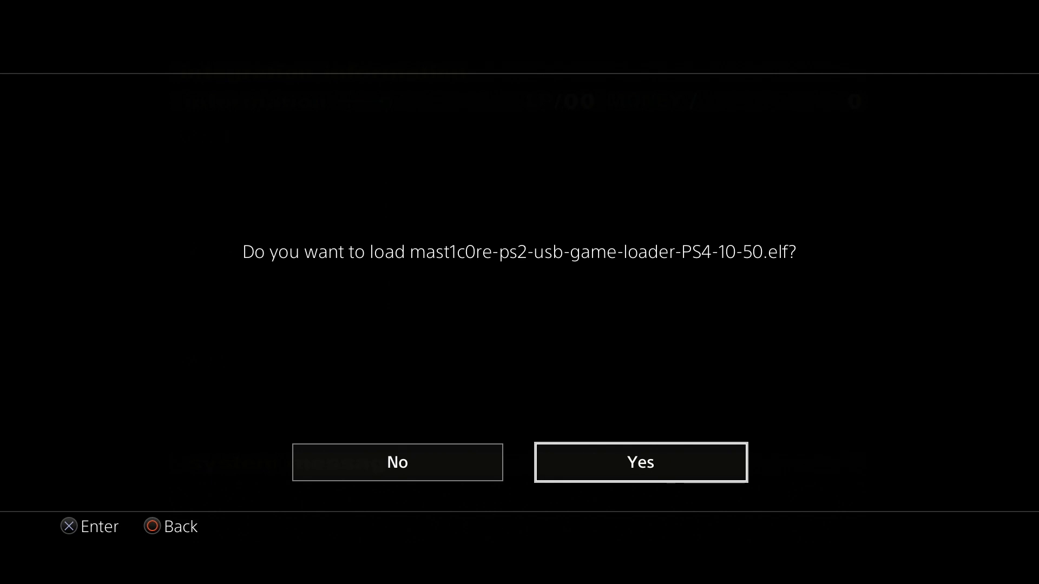
{"action": "key", "text": "Return"}
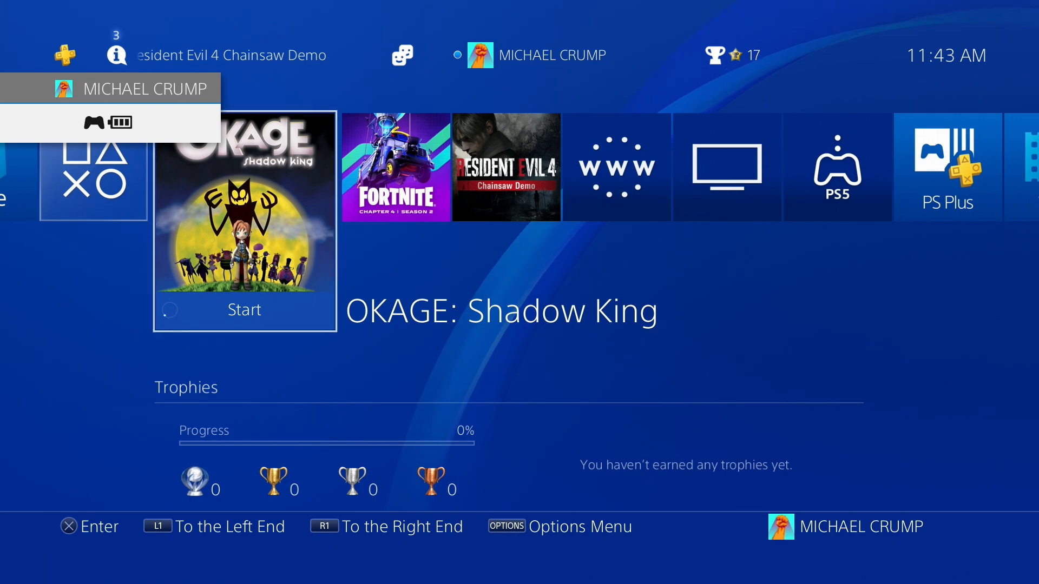
- Resume the running Okage game and close the application from its options menu
{"action": "key", "text": "Return"}
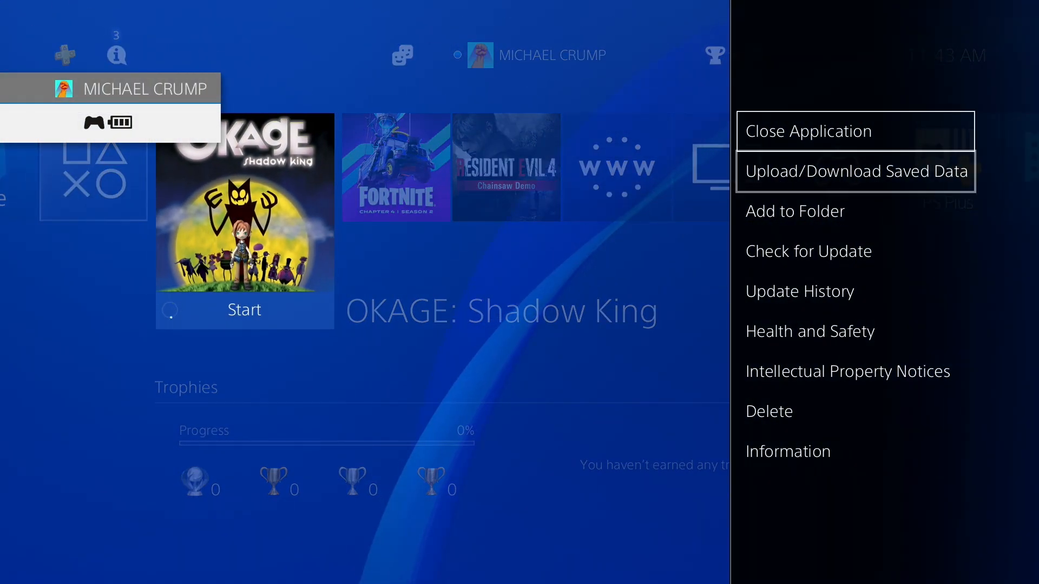
{"action": "key", "text": "Return"}
{"action": "key", "text": "Return"}
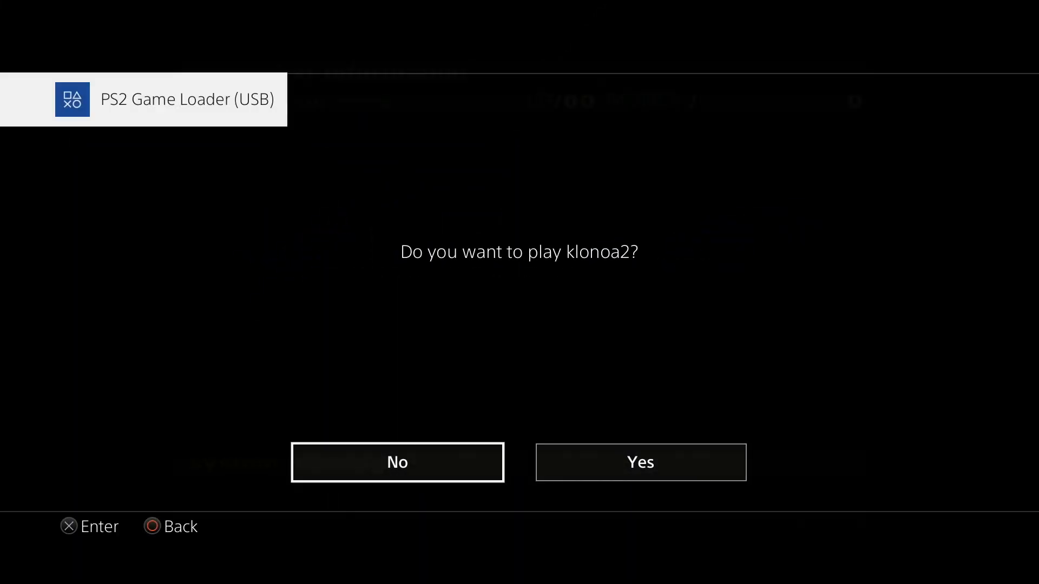
- Answer No for klonoa2 and Yes for sly in the PS2 Game Loader prompts to launch Sly Cooper
{"action": "key", "text": "Return"}
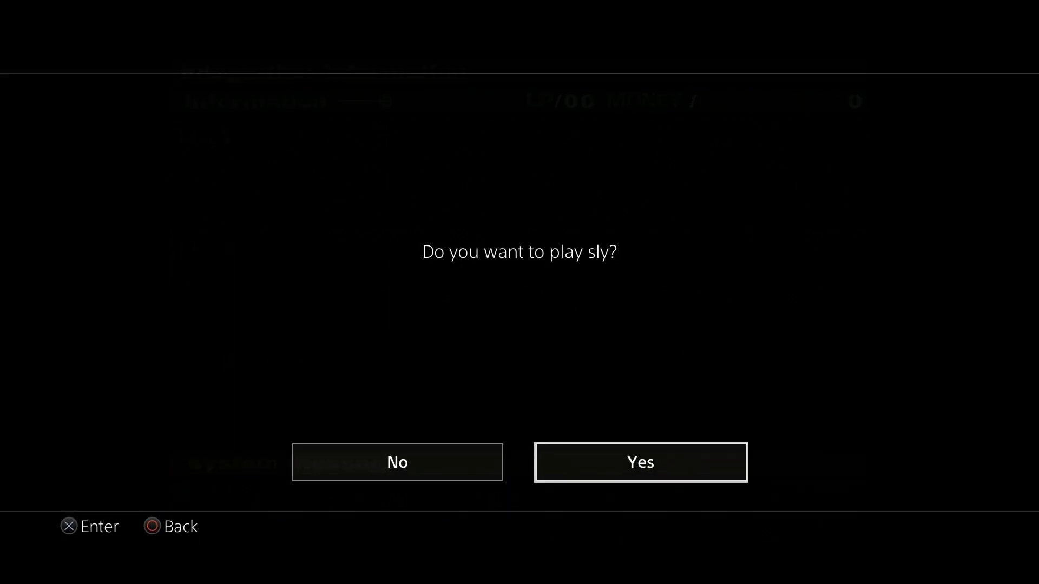
{"action": "key", "text": "Return"}
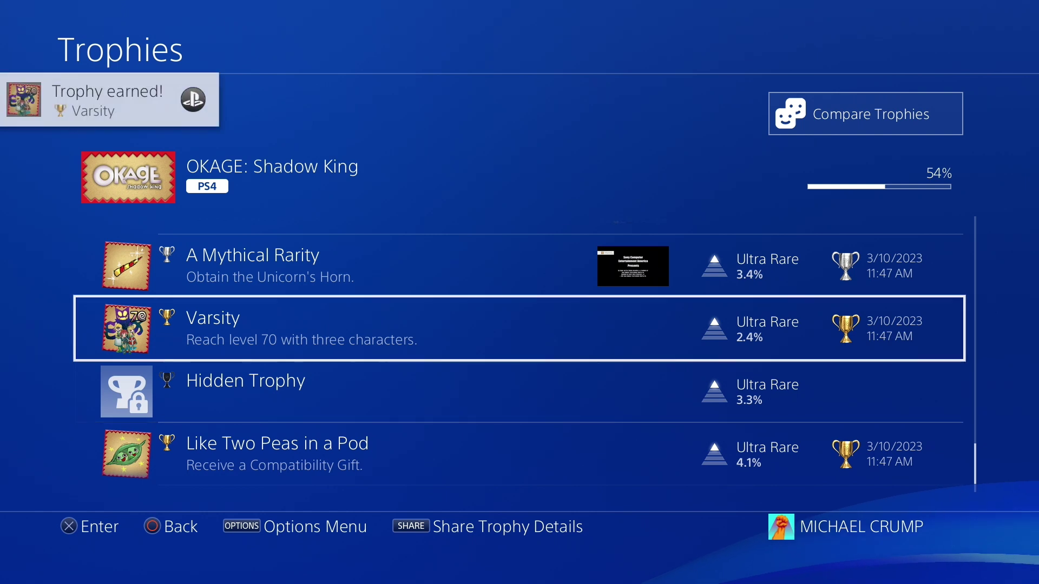
- Browse the Okage trophy list past A Wealthy Slave, Clear!, What Does This Say? and Junior Varsity to Feeling Lucky?
{"action": "key", "text": "Up"}
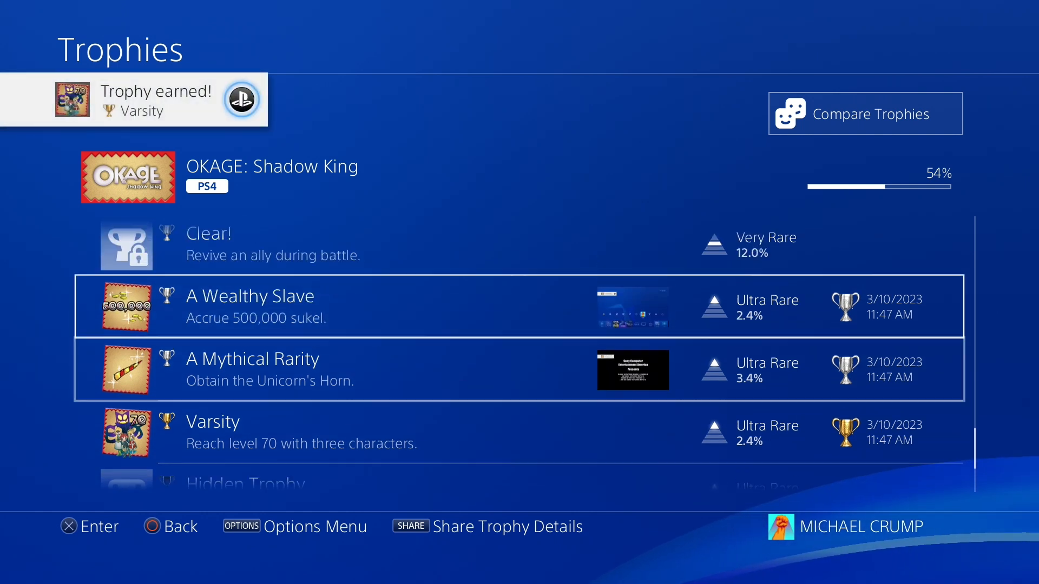
{"action": "key", "text": "Up"}
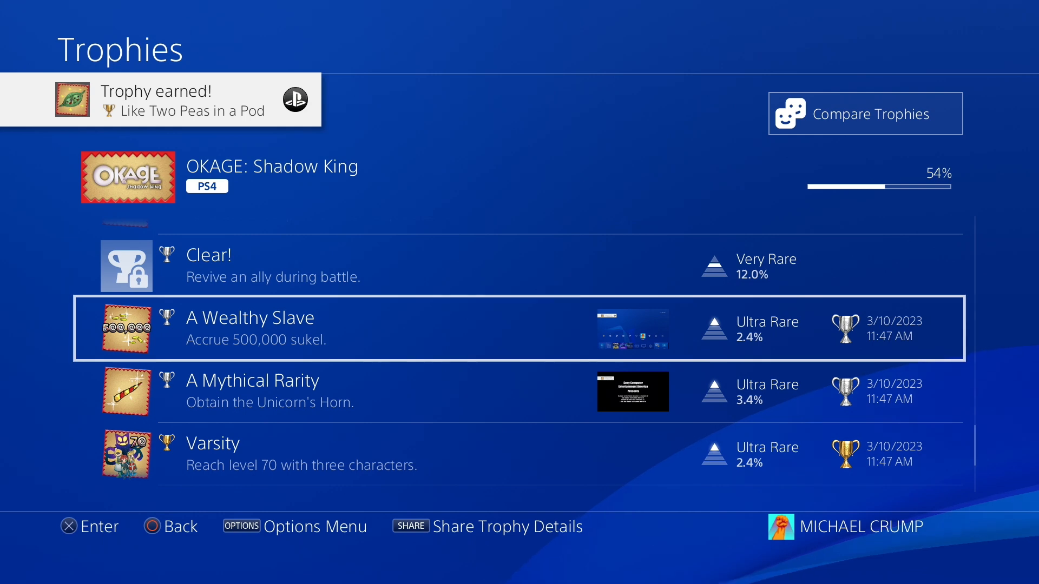
{"action": "key", "text": "Up"}
{"action": "key", "text": "Up"}
{"action": "key", "text": "Up"}
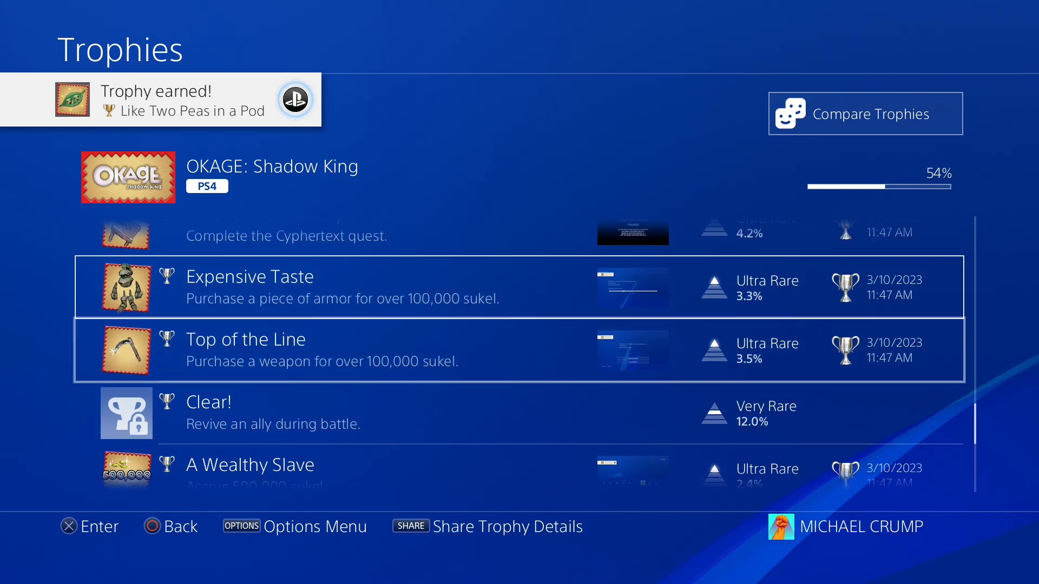
{"action": "key", "text": "Up"}
{"action": "key", "text": "Up"}
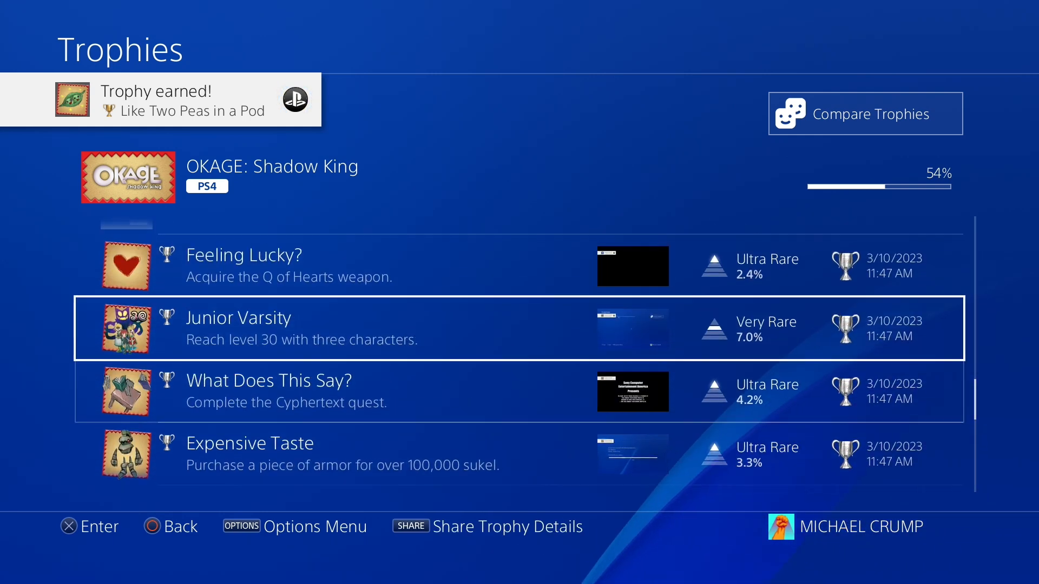
{"action": "key", "text": "Up"}
{"action": "key", "text": "Up"}
{"action": "key", "text": "Up"}
{"action": "key", "text": "Up"}
{"action": "key", "text": "Up"}
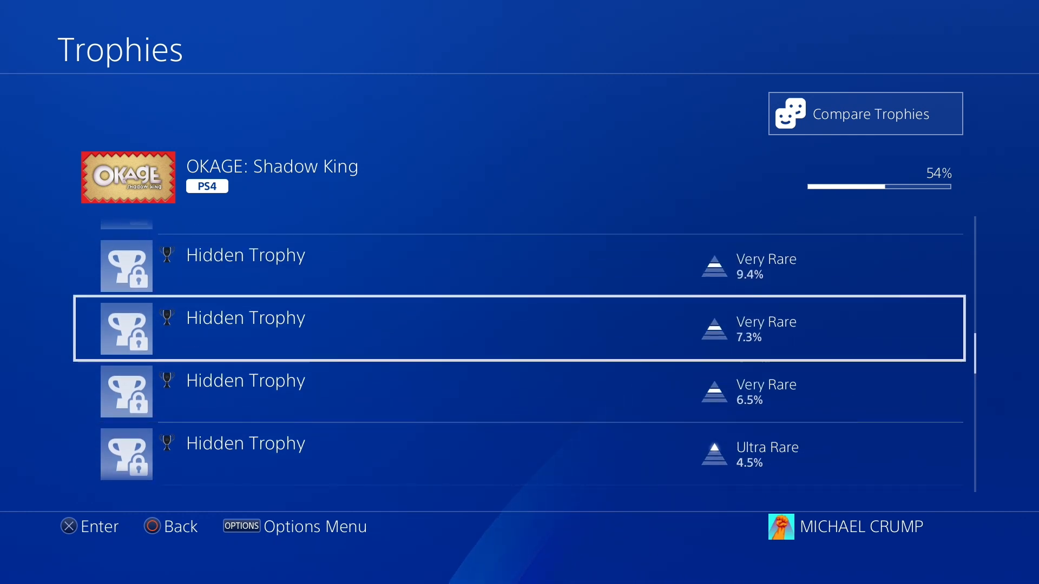
{"action": "key", "text": "Down"}
{"action": "key", "text": "Down"}
{"action": "key", "text": "Down"}
{"action": "key", "text": "Down"}
{"action": "key", "text": "Down"}
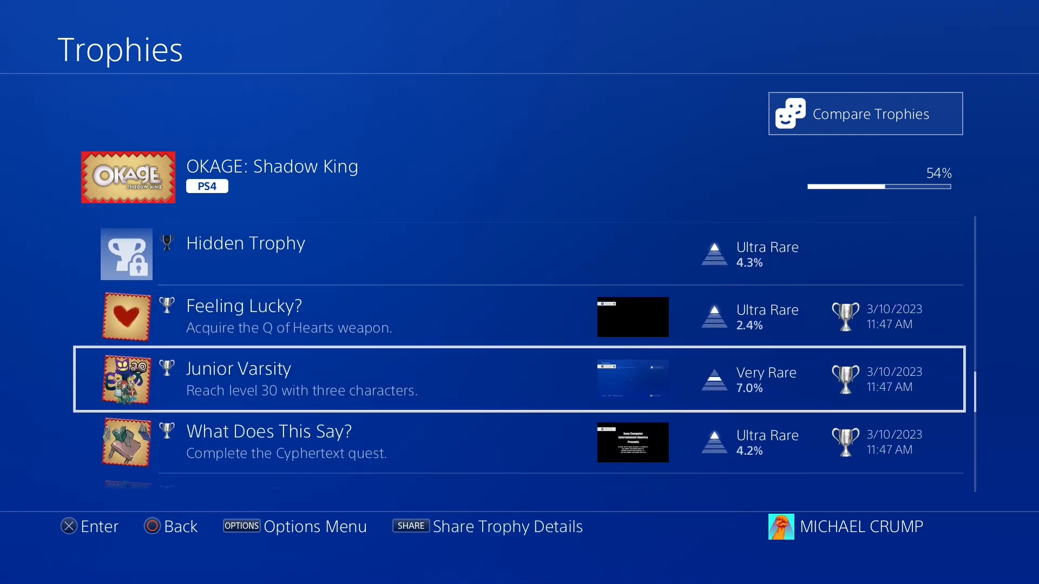
{"action": "key", "text": "Up"}
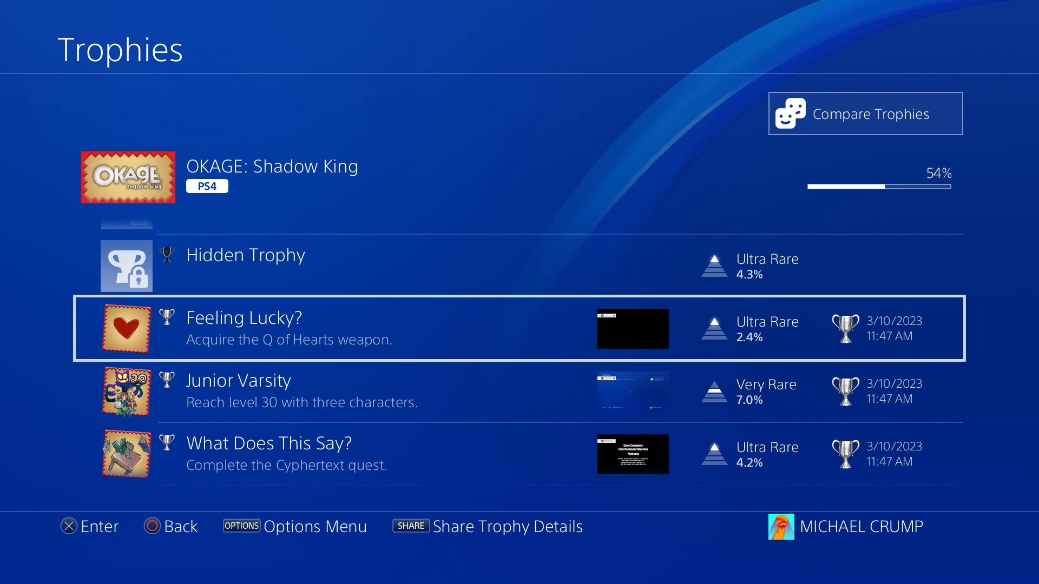
- Move down through Expensive Taste and A Mythical Rarity, view the Like Two Peas in a Pod details, then return to the list top
{"action": "key", "text": "Down"}
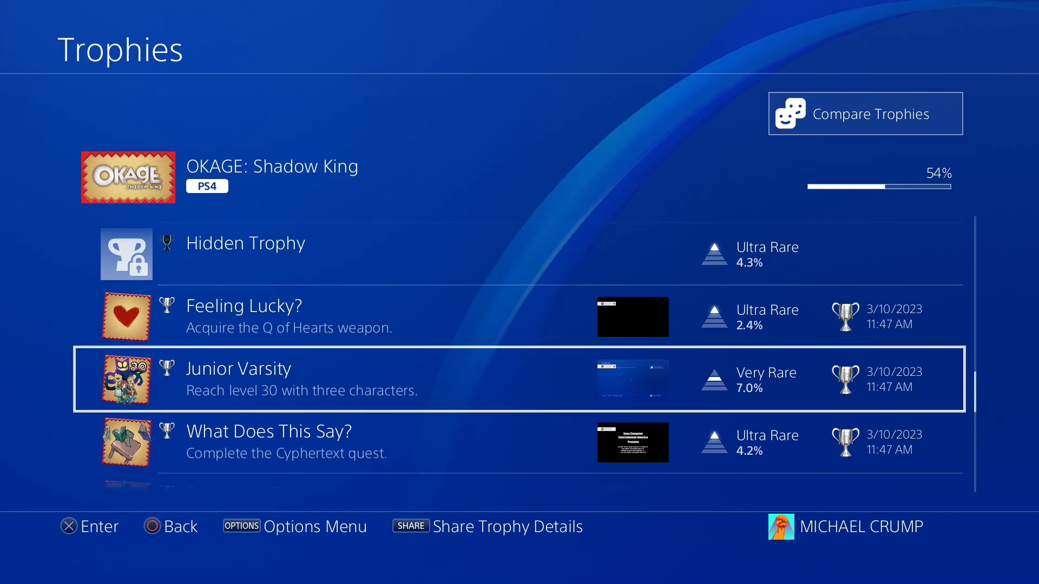
{"action": "key", "text": "Down"}
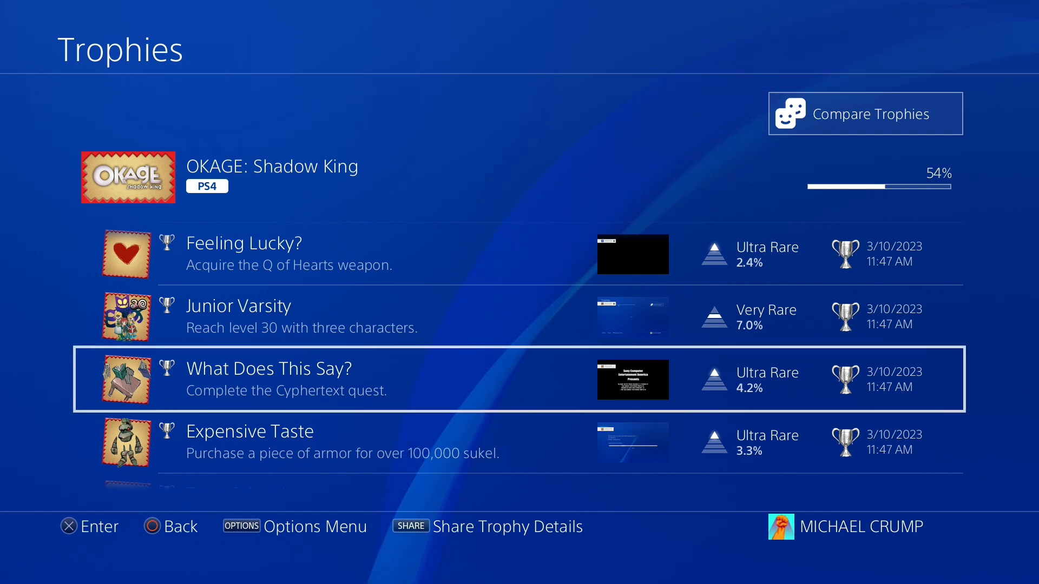
{"action": "key", "text": "Down"}
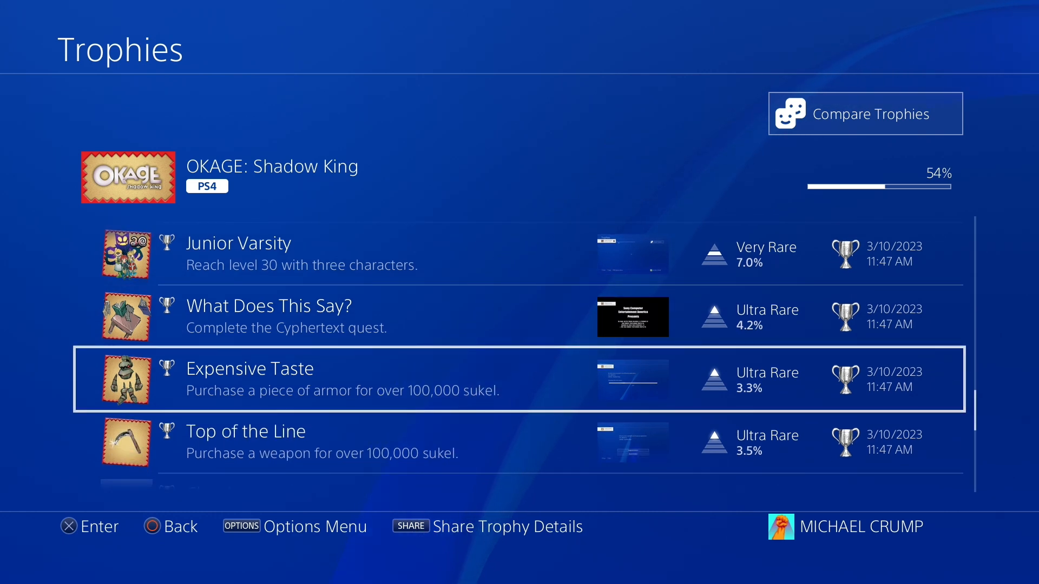
{"action": "key", "text": "Down"}
{"action": "key", "text": "Down"}
{"action": "key", "text": "Down"}
{"action": "key", "text": "Down"}
{"action": "key", "text": "Down"}
{"action": "key", "text": "Down"}
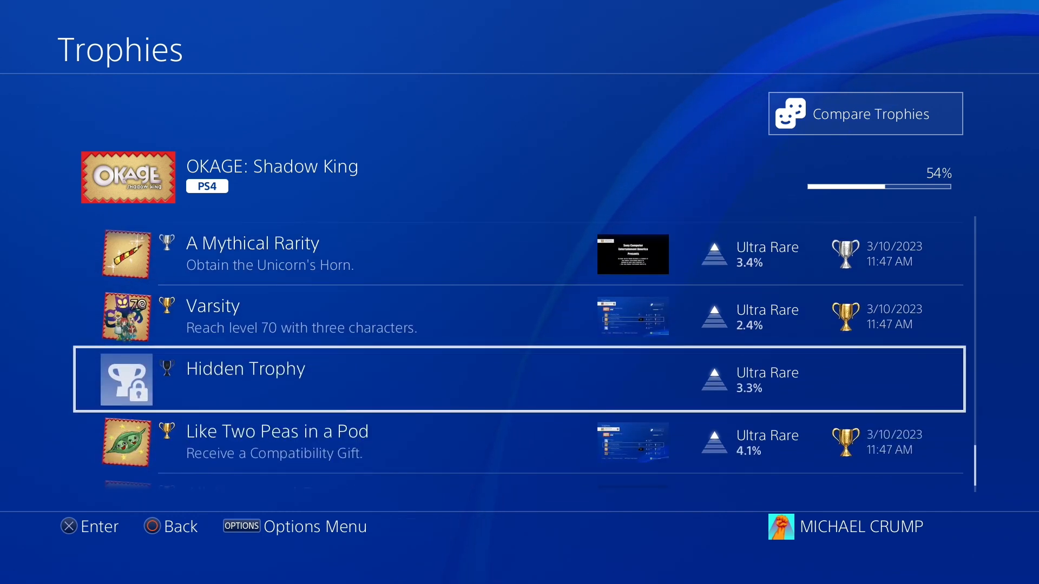
{"action": "key", "text": "Down"}
{"action": "key", "text": "Down"}
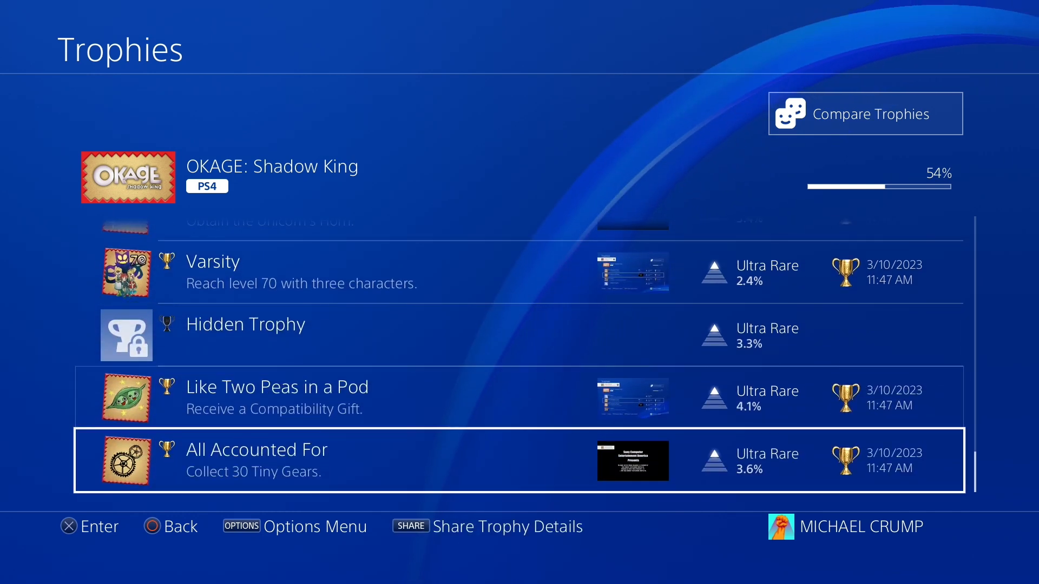
{"action": "key", "text": "Up"}
{"action": "key", "text": "Return"}
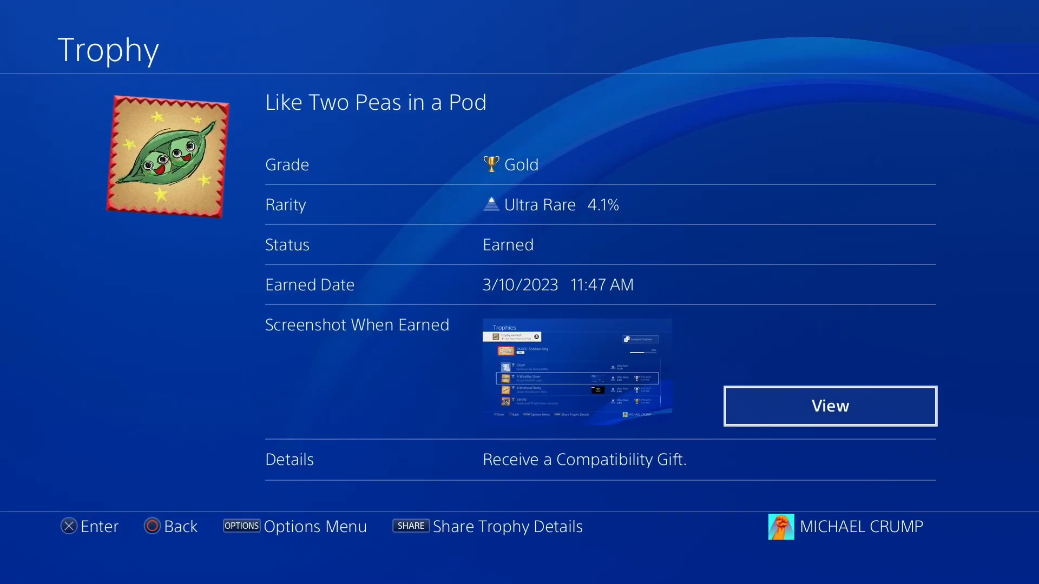
{"action": "key", "text": "Down"}
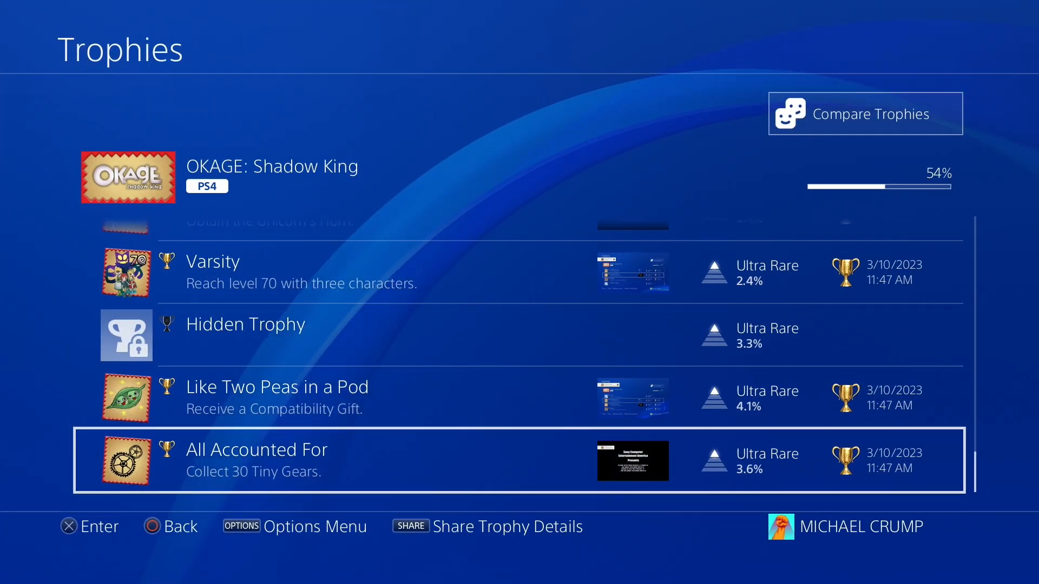
{"action": "key", "text": "Up"}
{"action": "key", "text": "Up"}
{"action": "key", "text": "Up"}
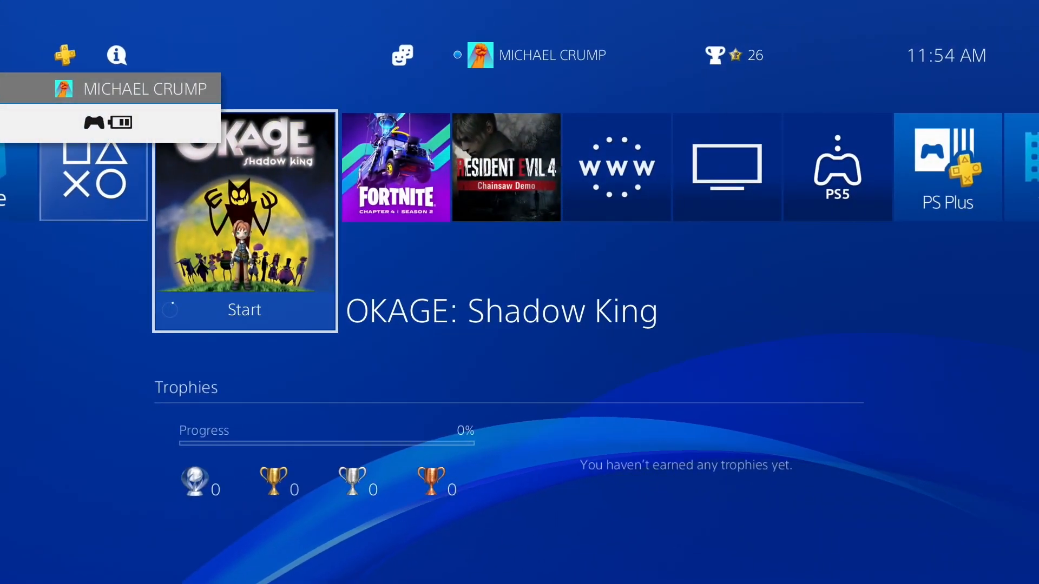
- Browse right to Resident Evil 4, then left through Fortnite back to the OKAGE: Shadow King tile
{"action": "key", "text": "Right"}
{"action": "key", "text": "Right"}
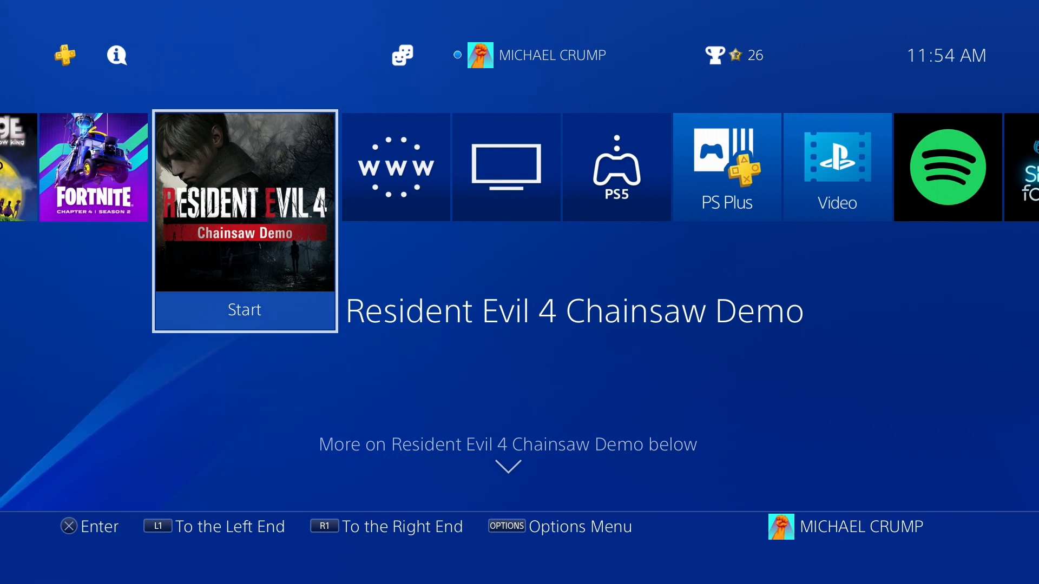
{"action": "key", "text": "Left"}
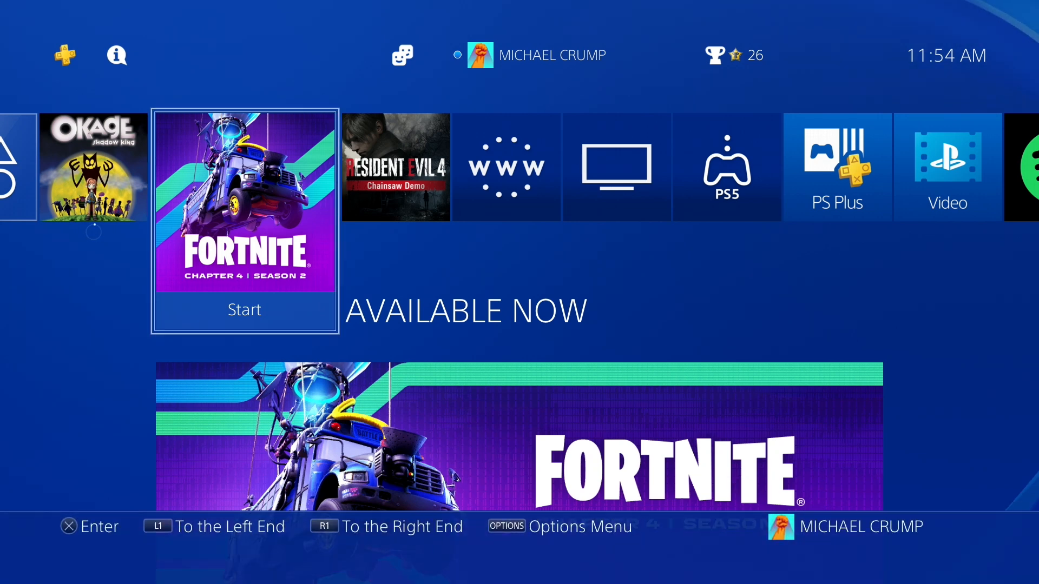
{"action": "key", "text": "Left"}
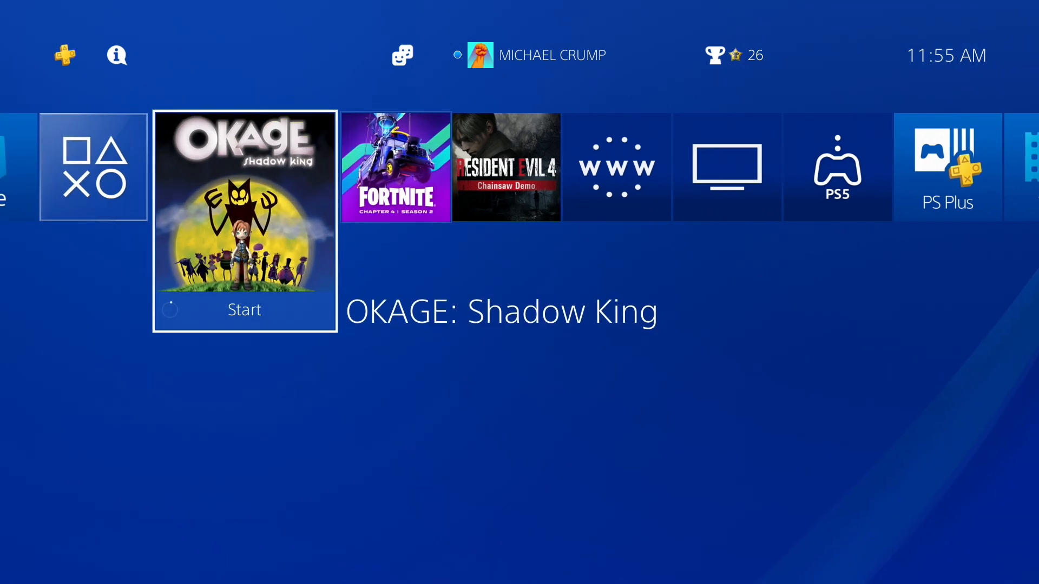